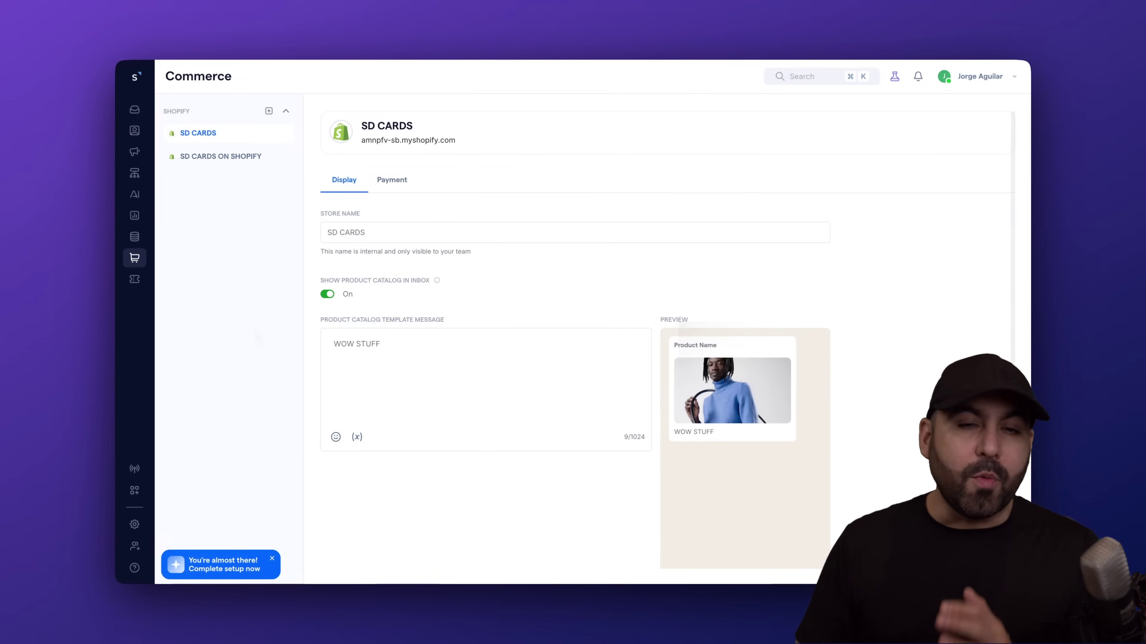
Deselect the store in Commerce Hub and view the Shopify–WhatsApp integration use-cases webpage.
click(135, 264)
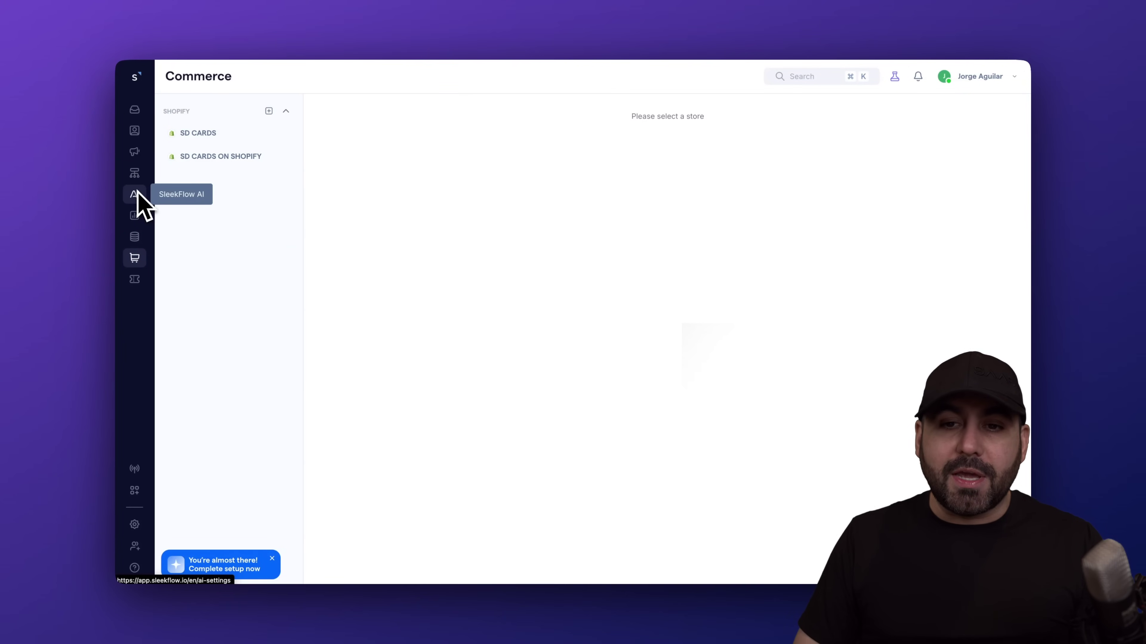
click(758, 43)
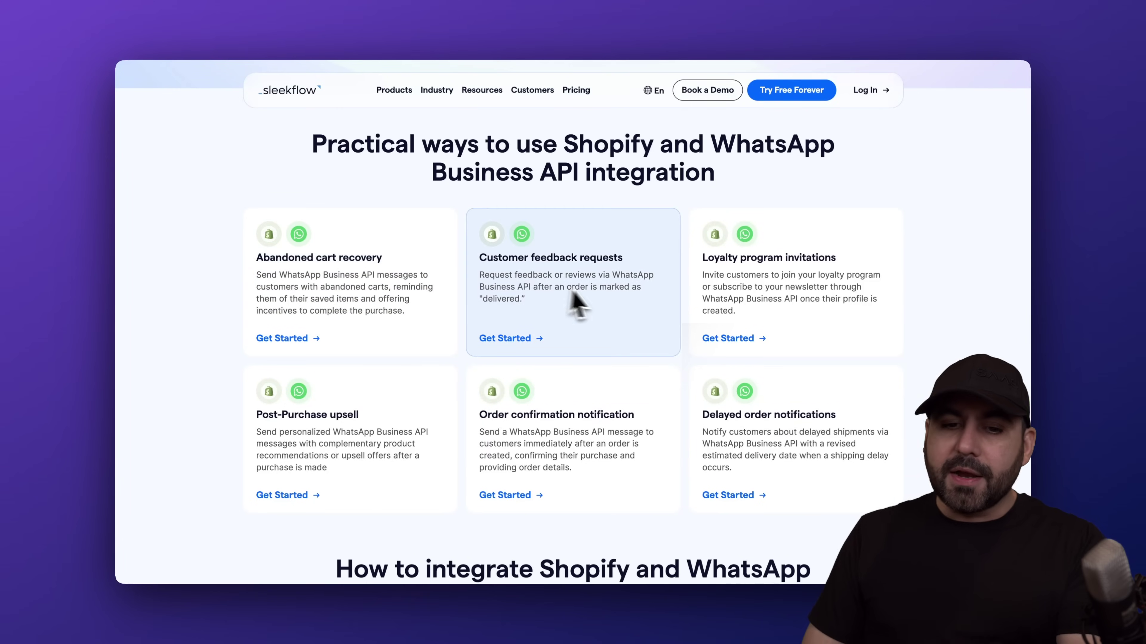
Return to the SleekFlow workspace and open the AgentFlow (Beta) AI agents list.
click(643, 26)
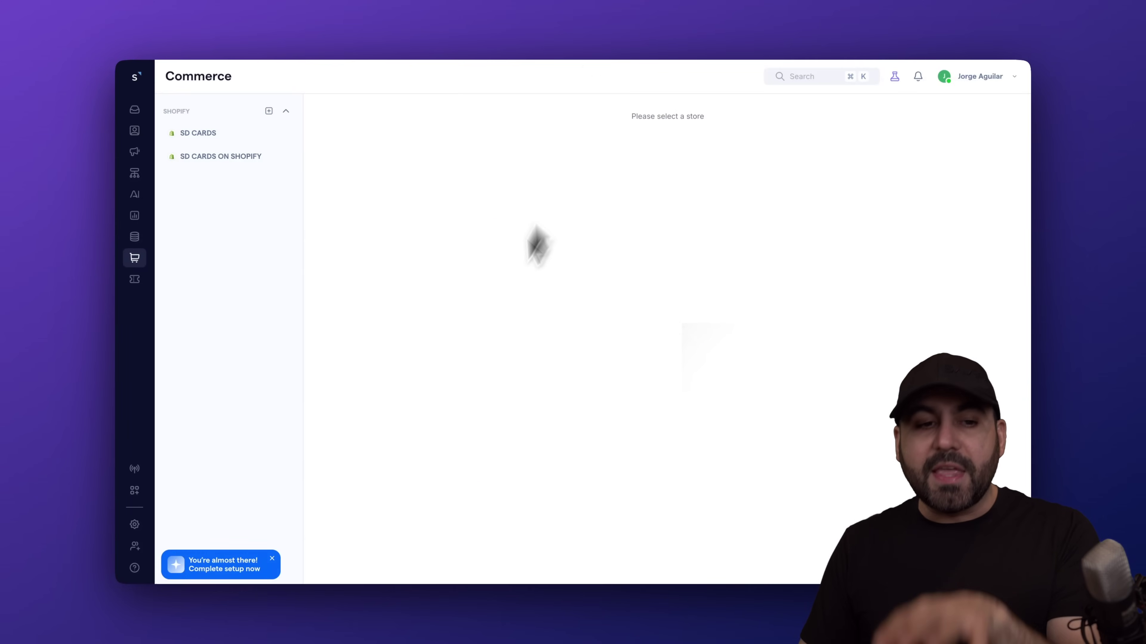
click(135, 195)
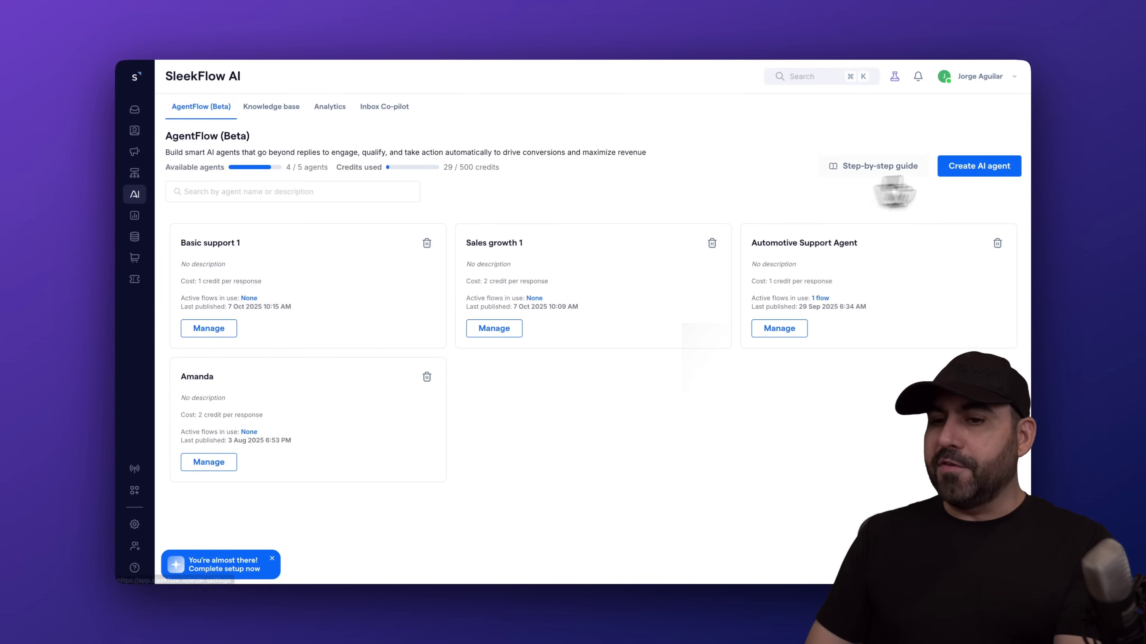
Create an AI agent from the Custom template, renaming it 'Custom 1 test'.
click(979, 169)
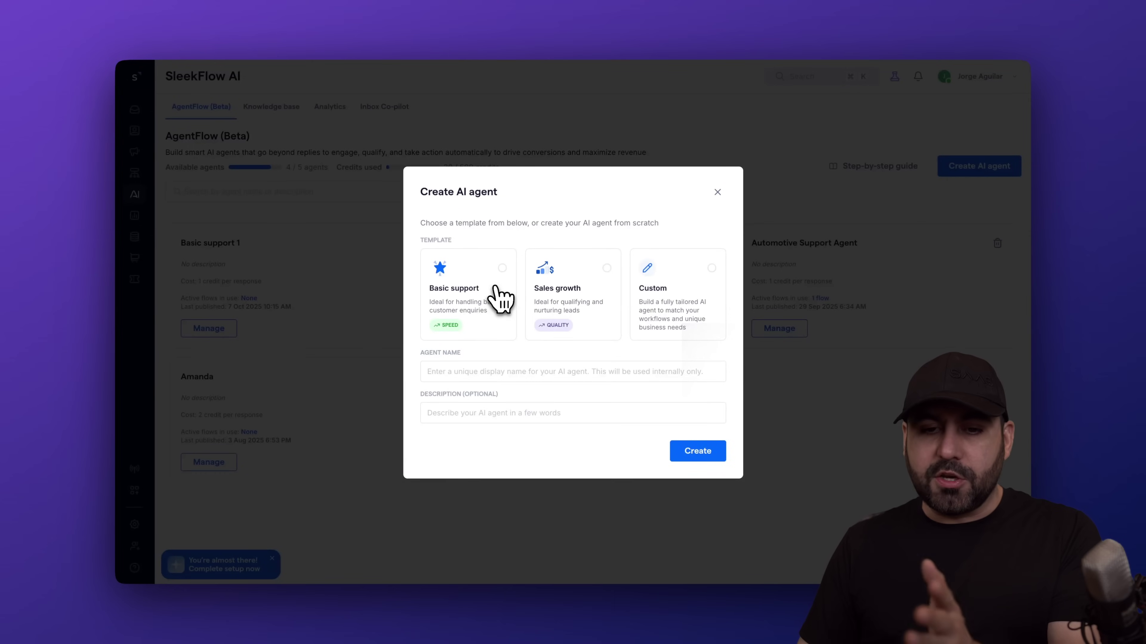
click(701, 282)
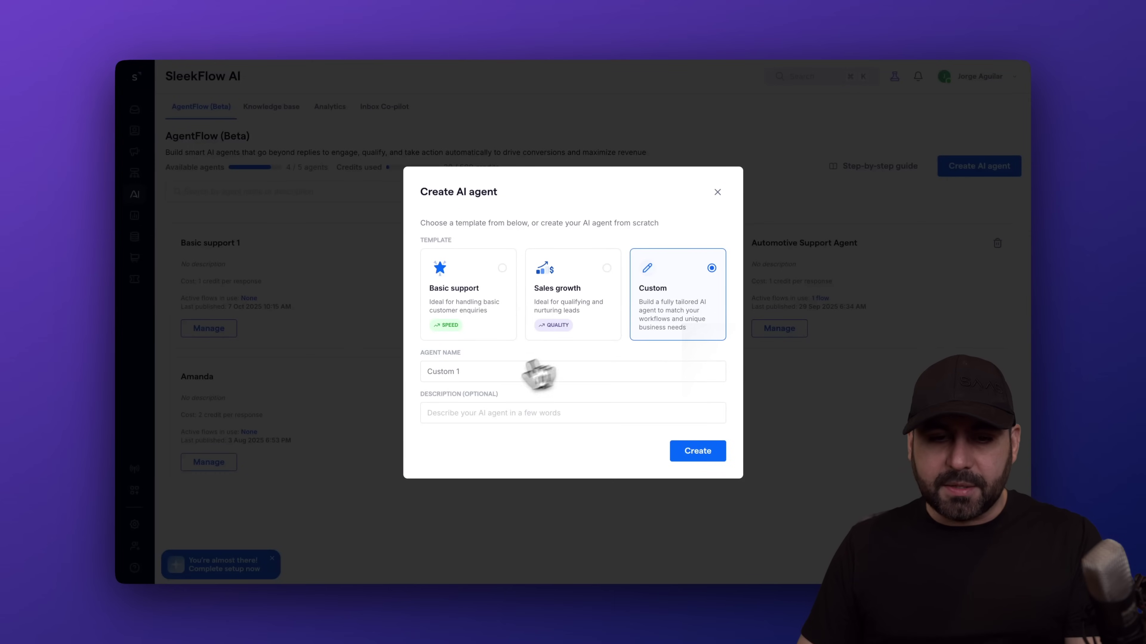
click(486, 372)
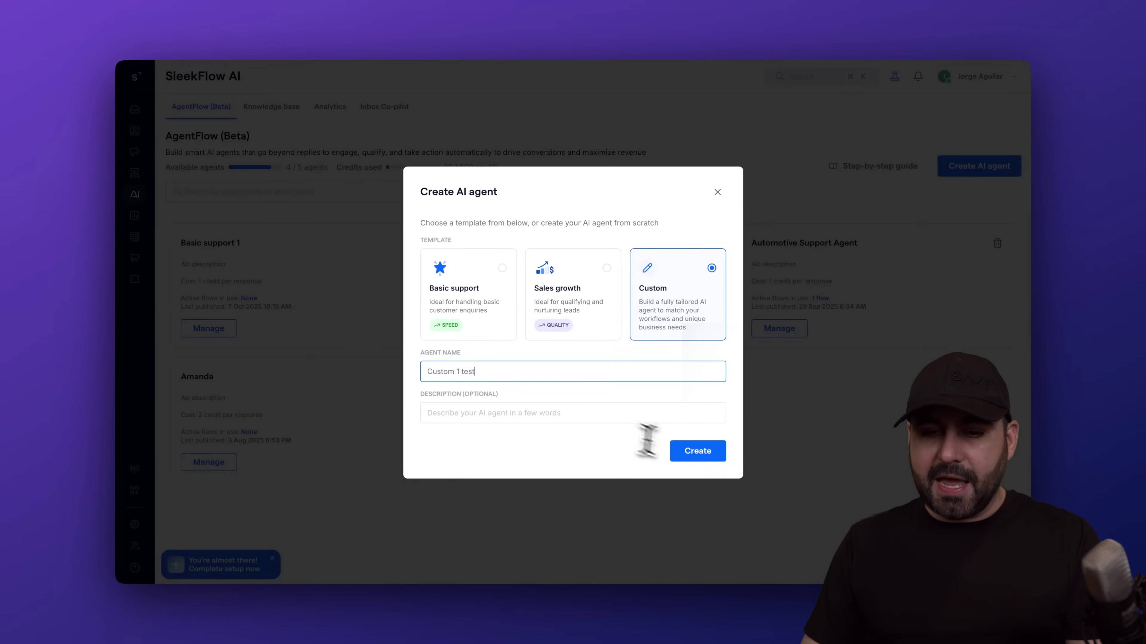
click(686, 454)
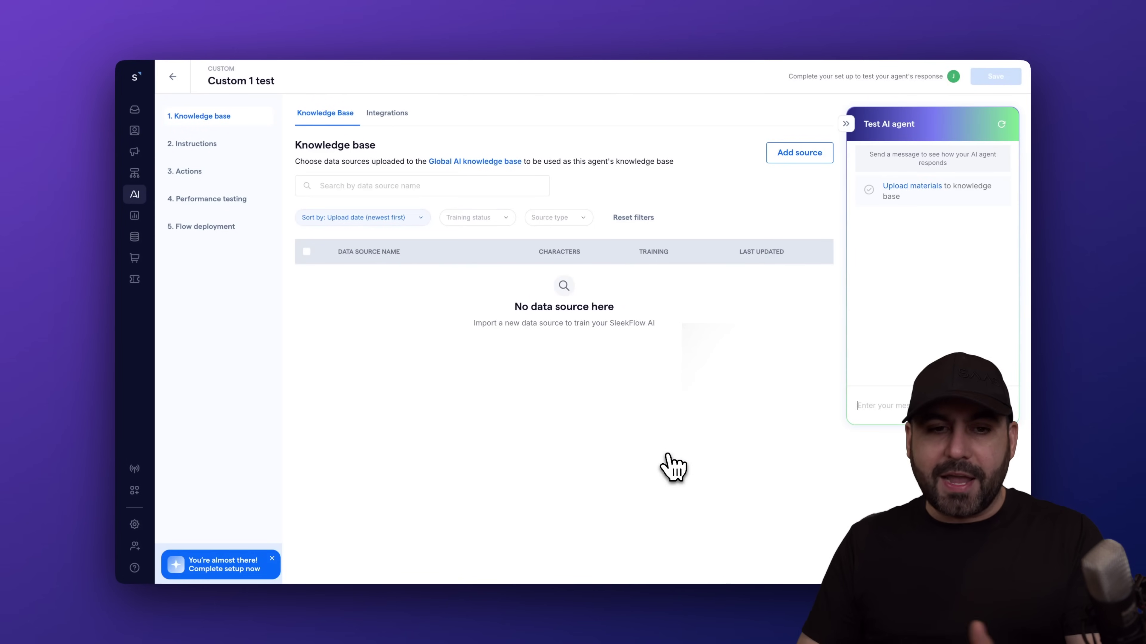
Turn on the Shopify integration for Custom 1 test and go back to its knowledge base.
click(393, 115)
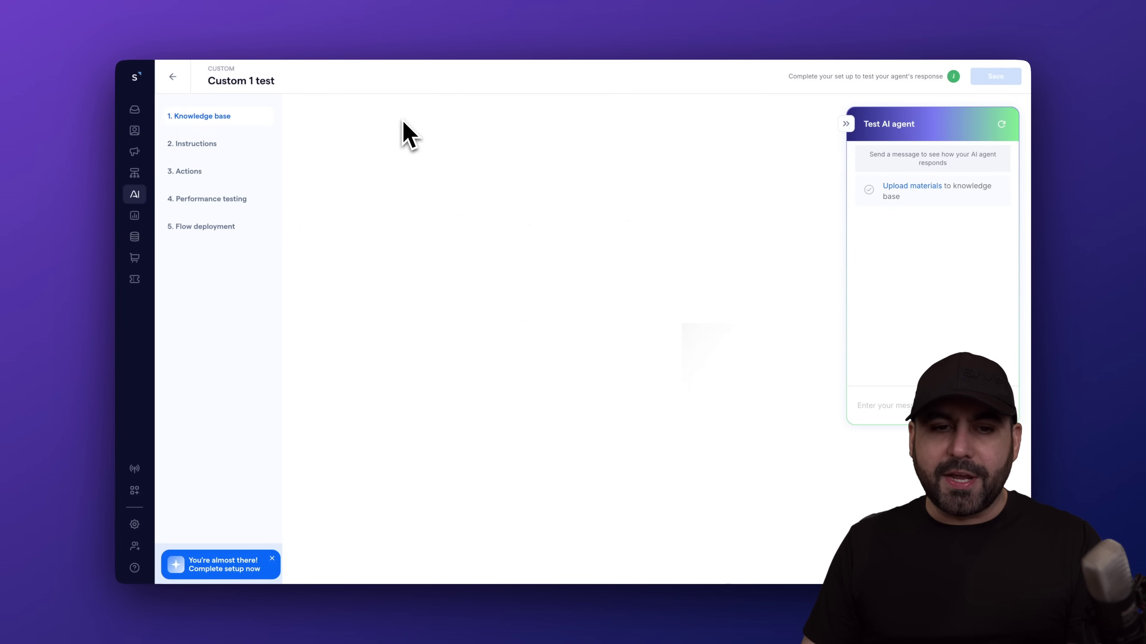
click(454, 189)
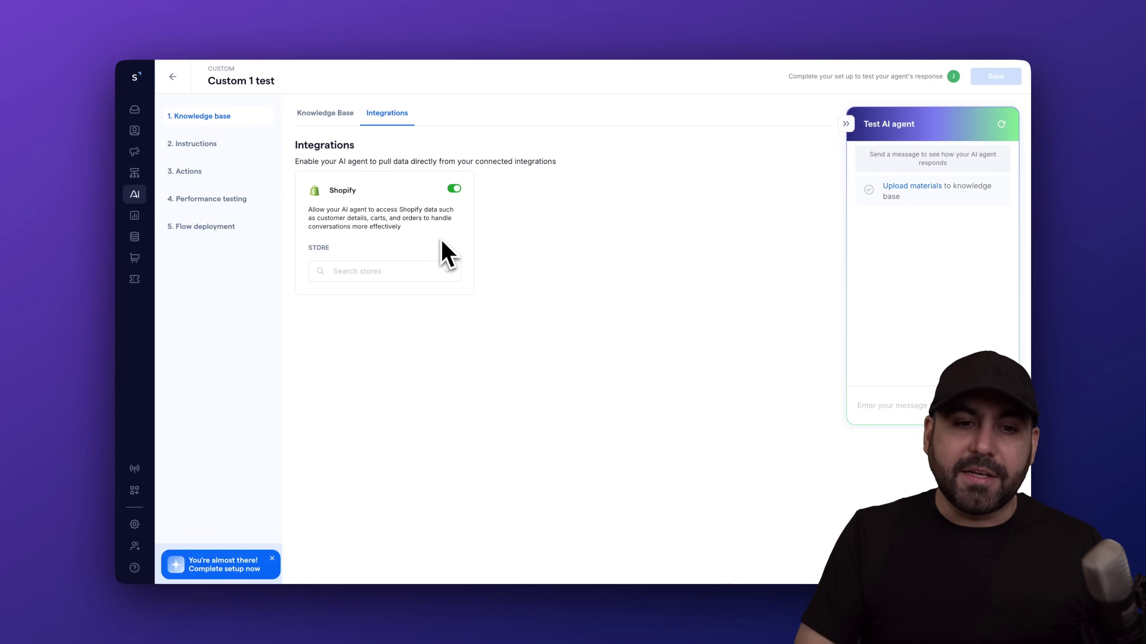
click(336, 118)
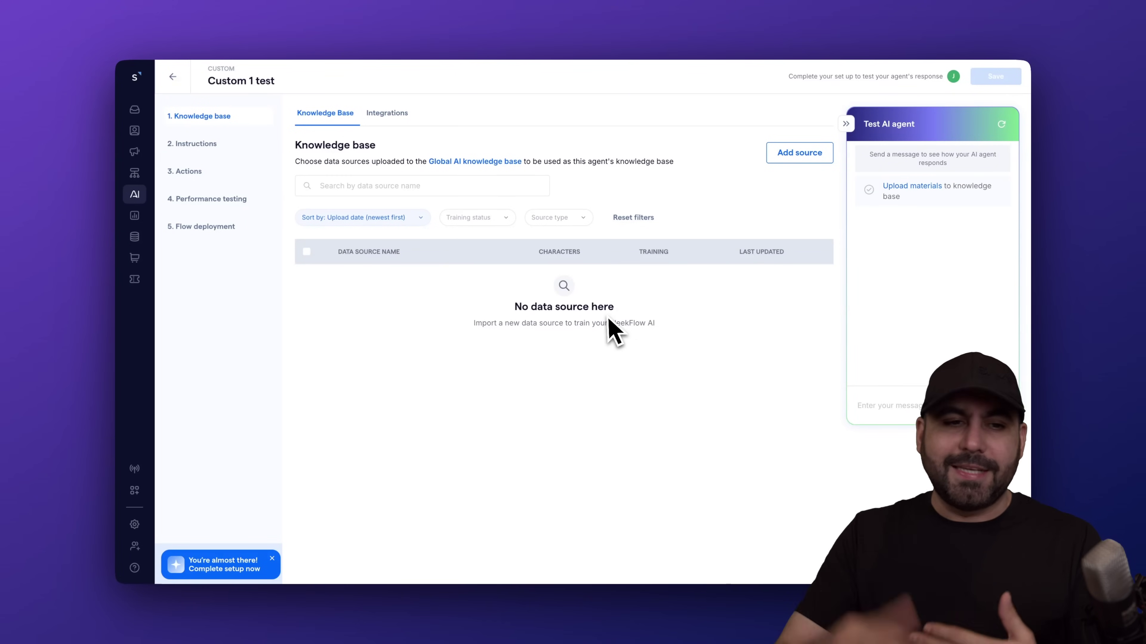
Skip adding knowledge sources and create the draft flow 'Ai action flow - Custom 1 test'.
click(198, 144)
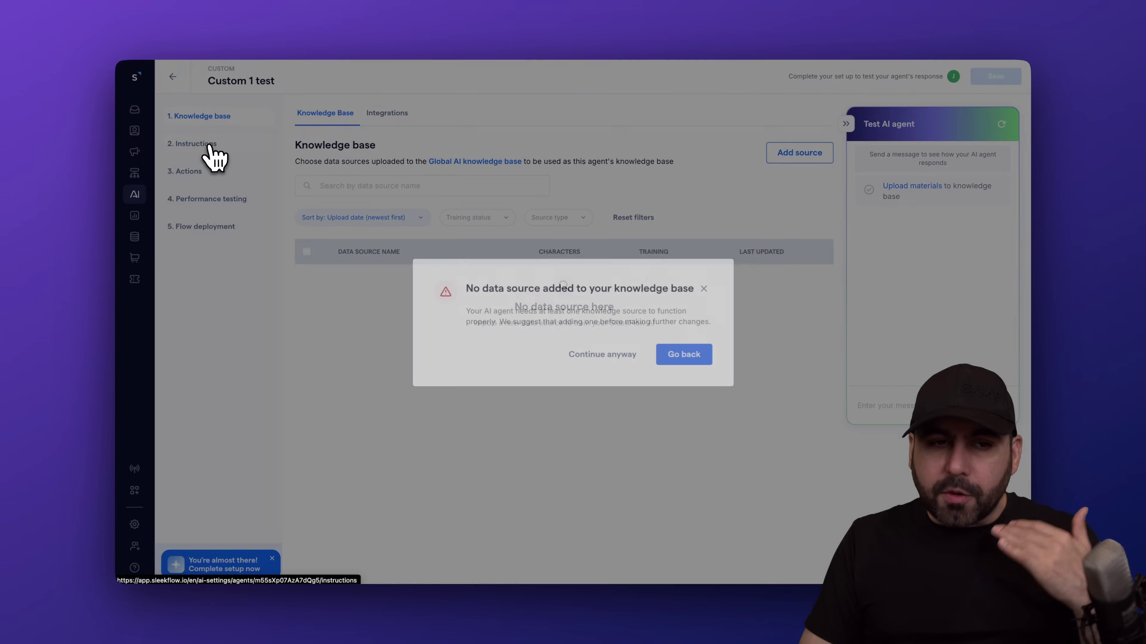
click(631, 359)
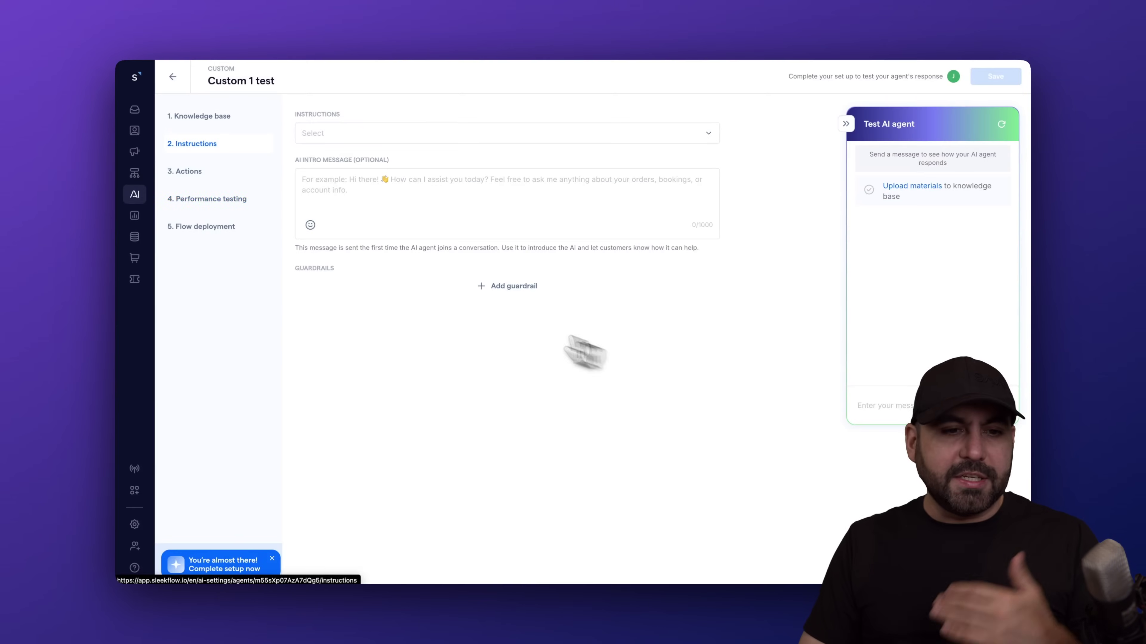
click(219, 226)
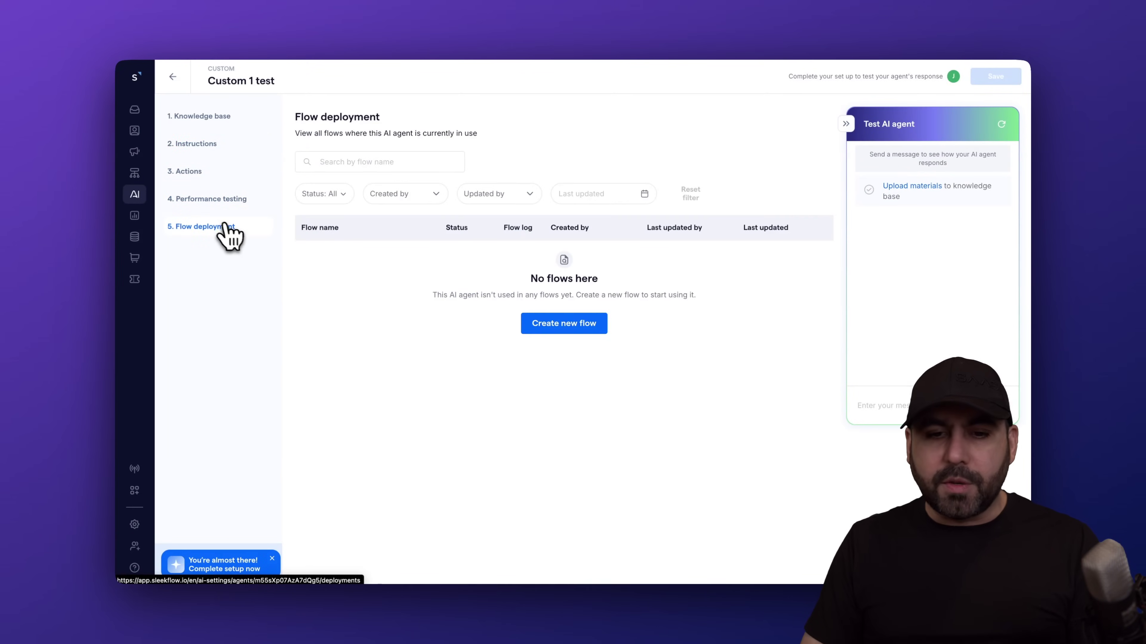
click(557, 333)
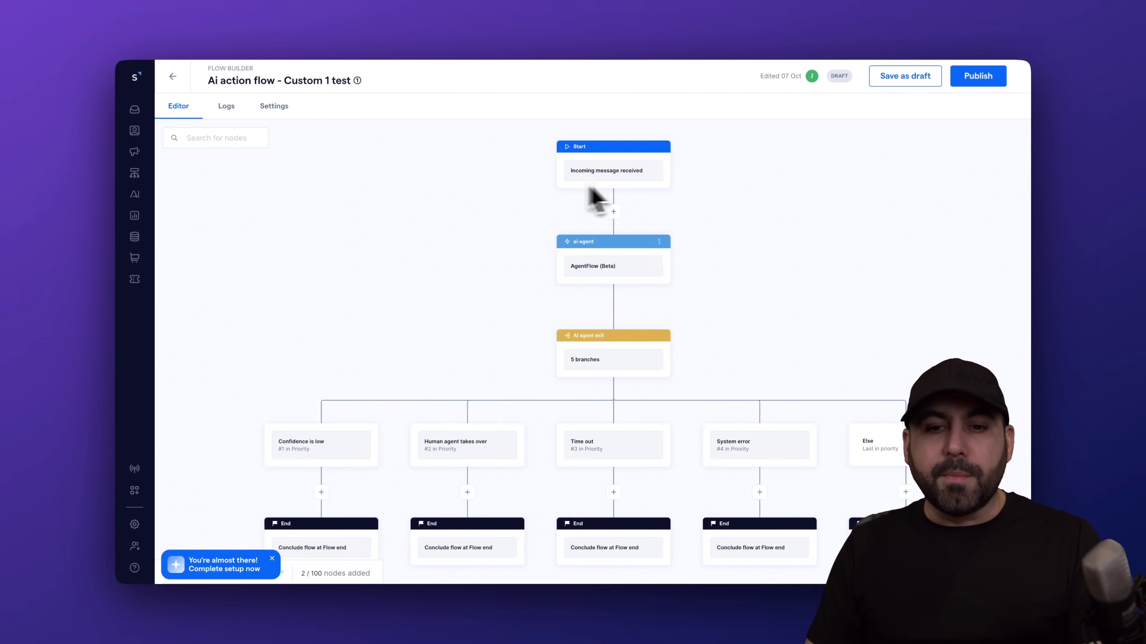
Set the flow trigger to Shopify 'Abandoned cart updated' for store SD CARDS ON SHOPIFY.
click(610, 177)
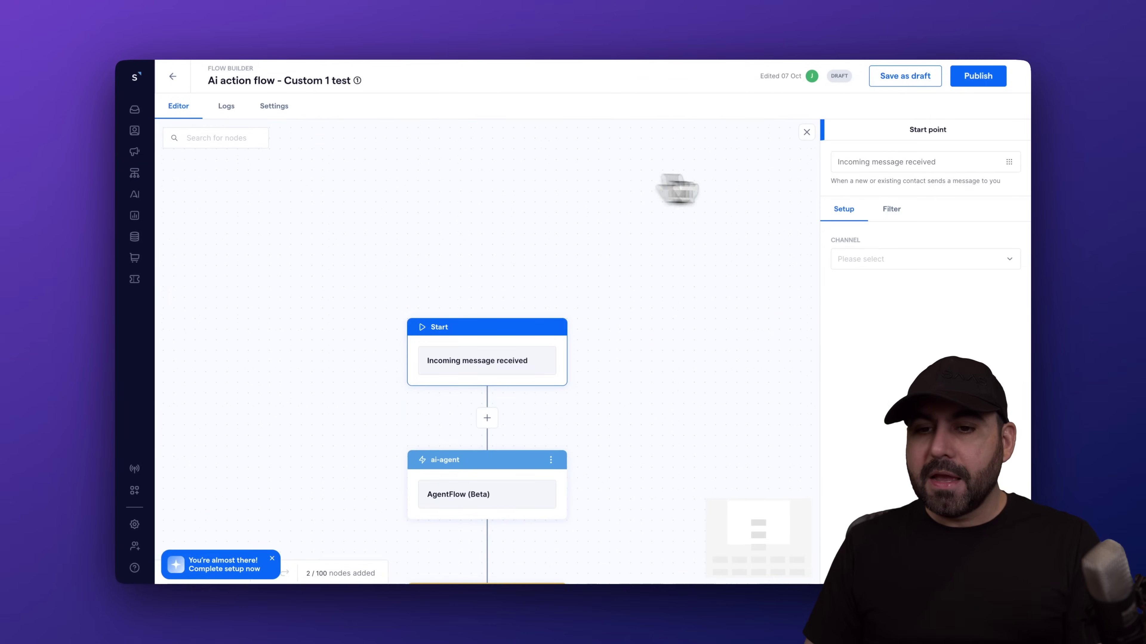
click(959, 167)
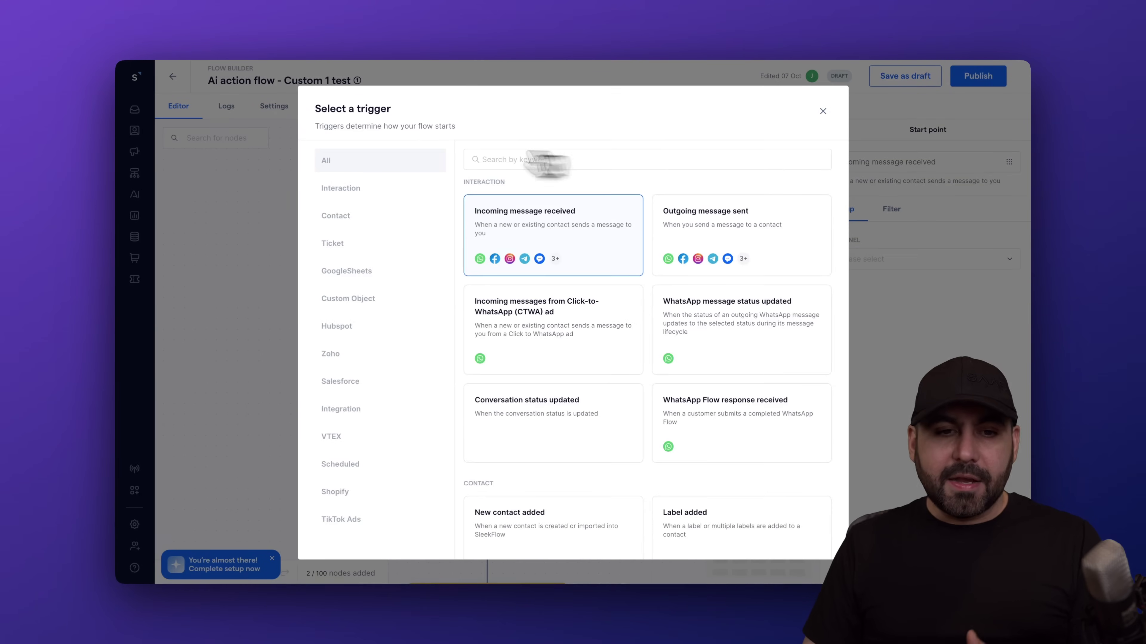
click(342, 494)
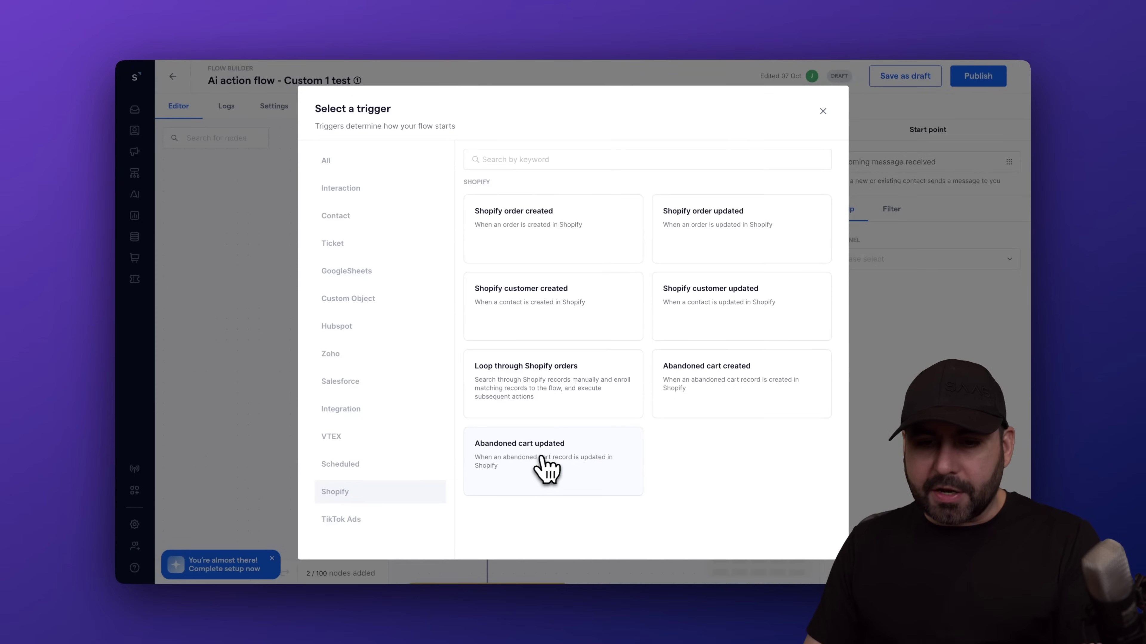
click(563, 460)
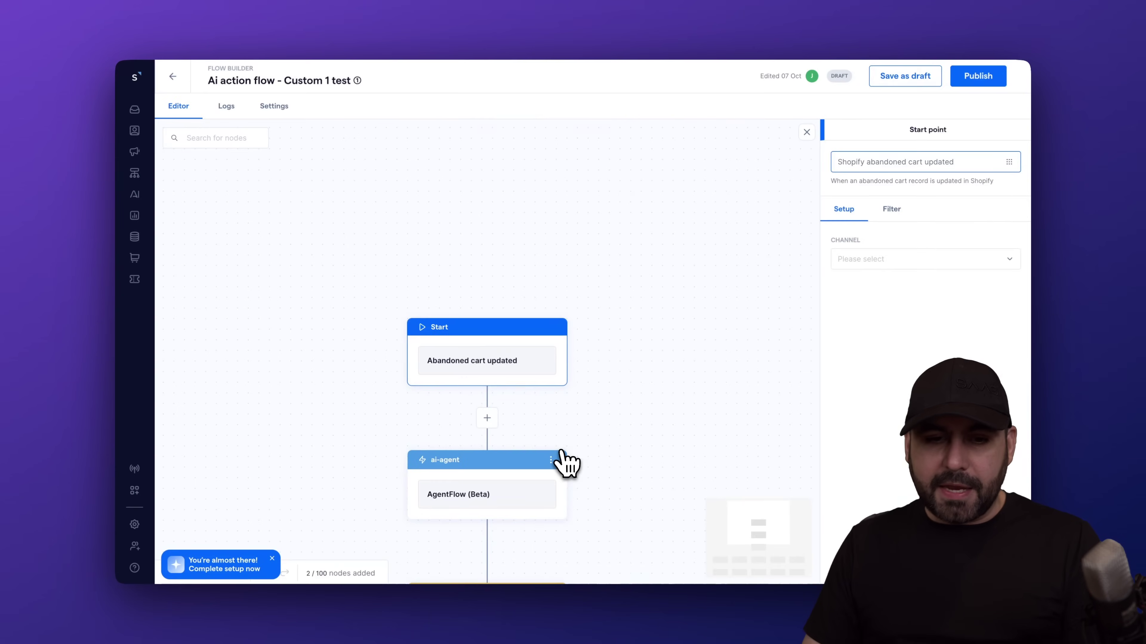
click(898, 260)
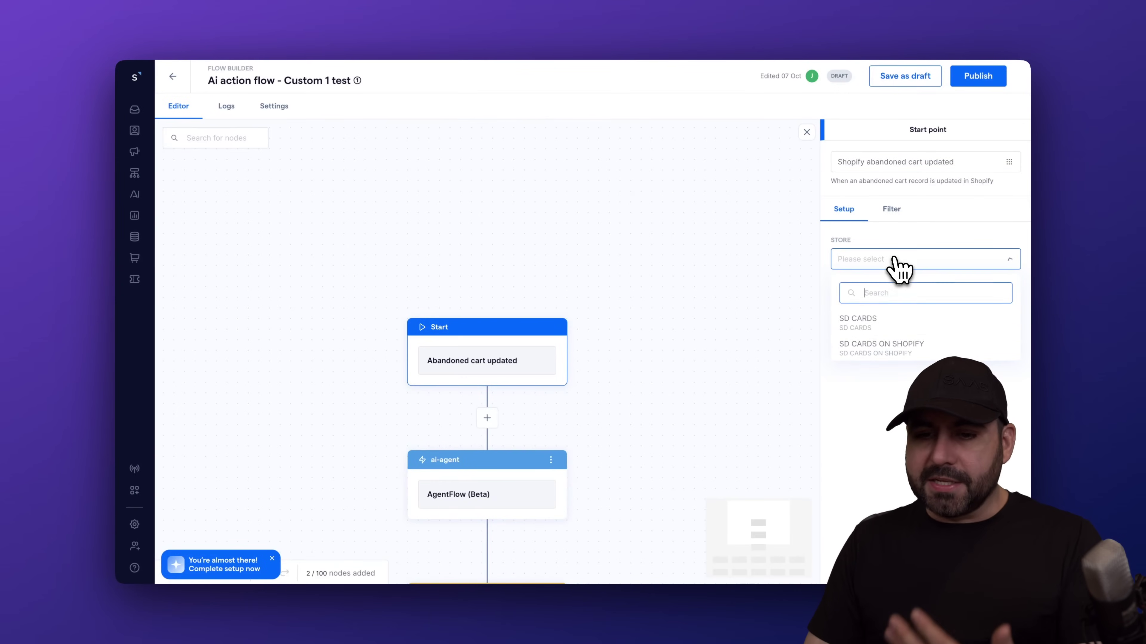
click(885, 349)
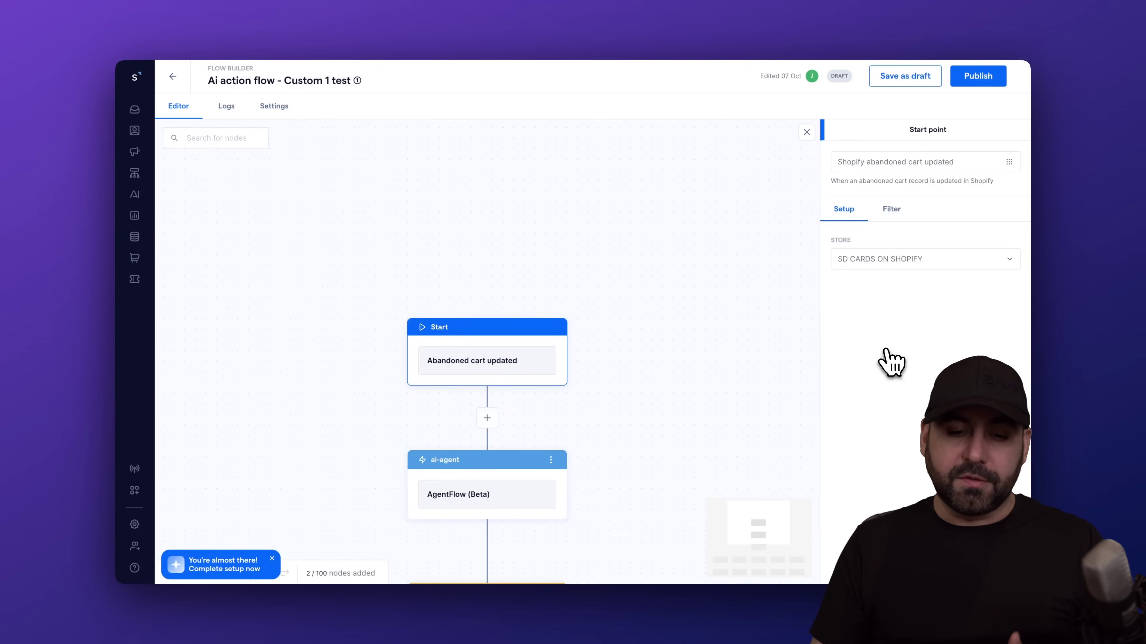
scroll(590, 381, down, 10)
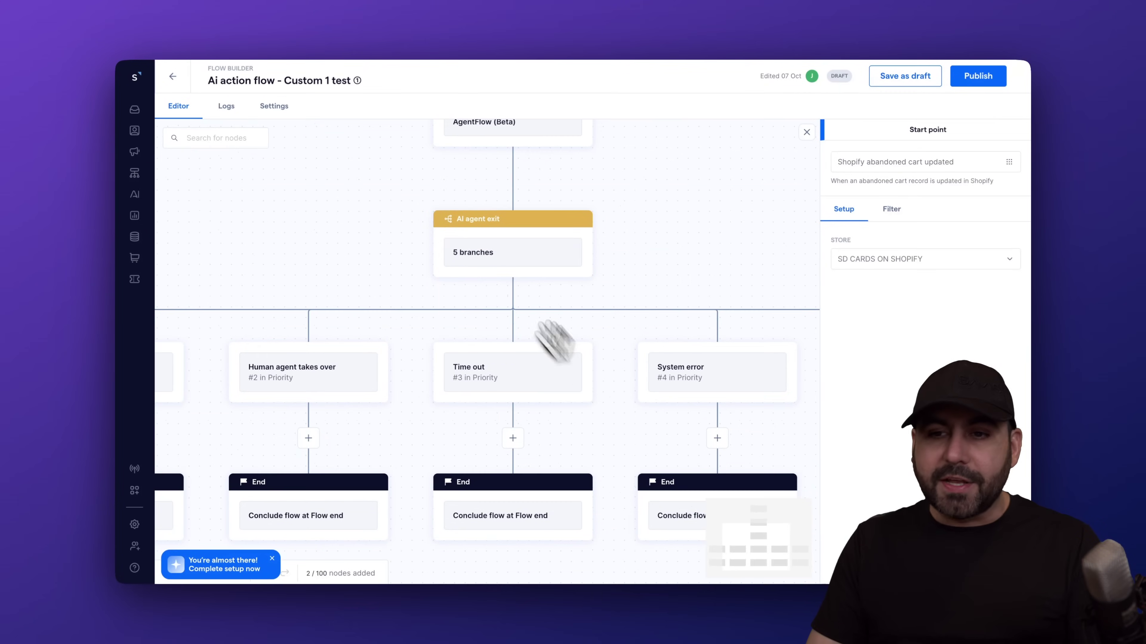
click(173, 77)
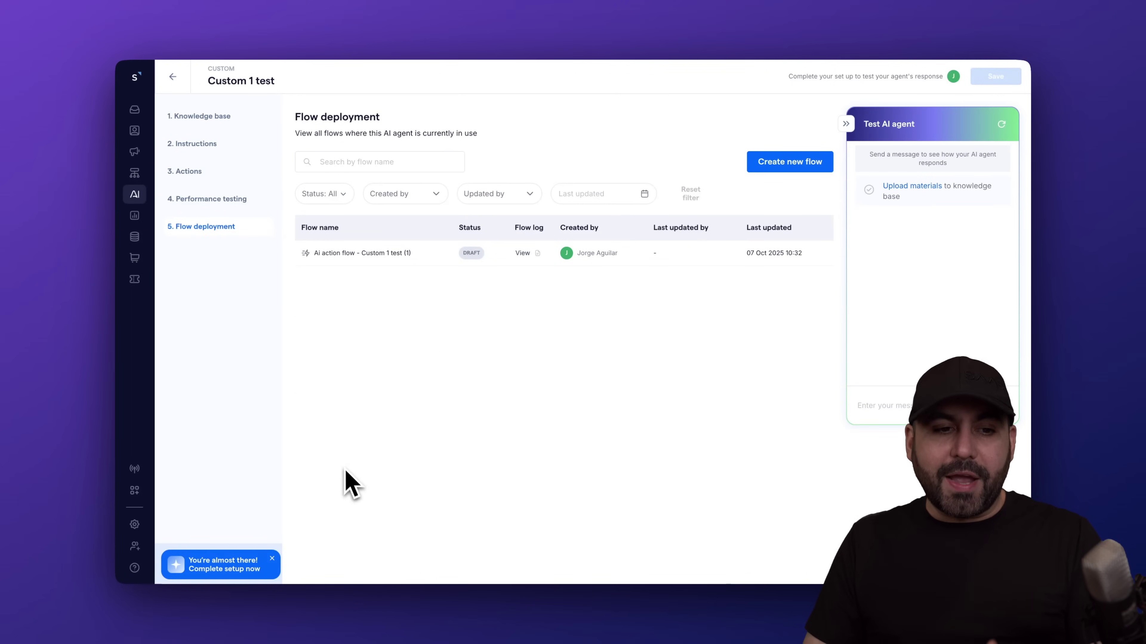
Check the SD CARDS store settings in Commerce Hub, then go to the Inbox.
click(134, 258)
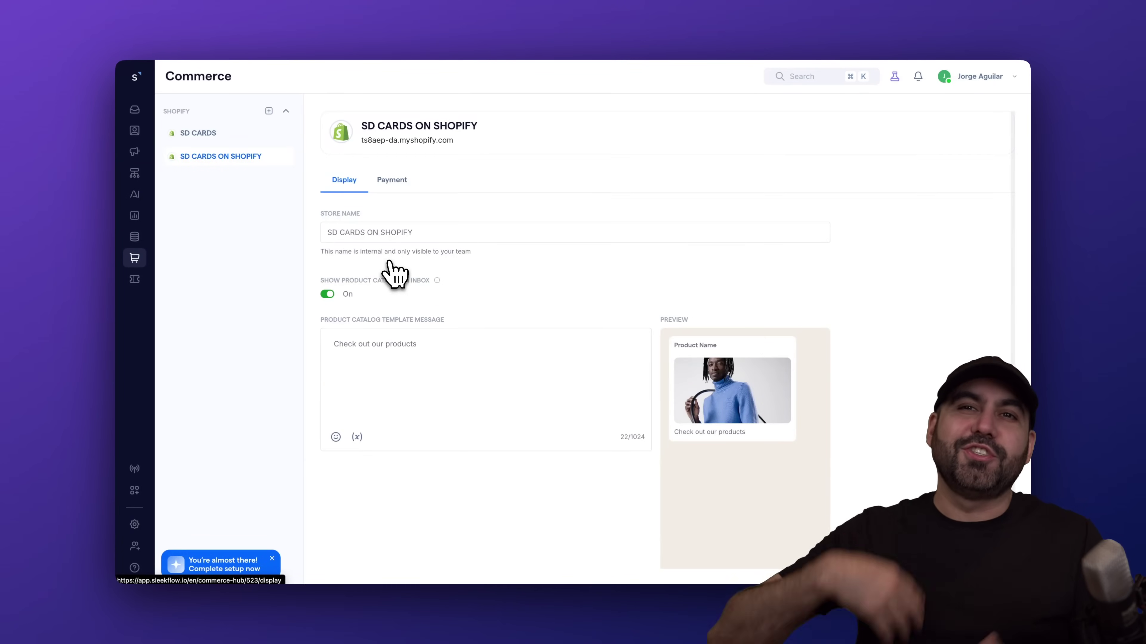
click(198, 133)
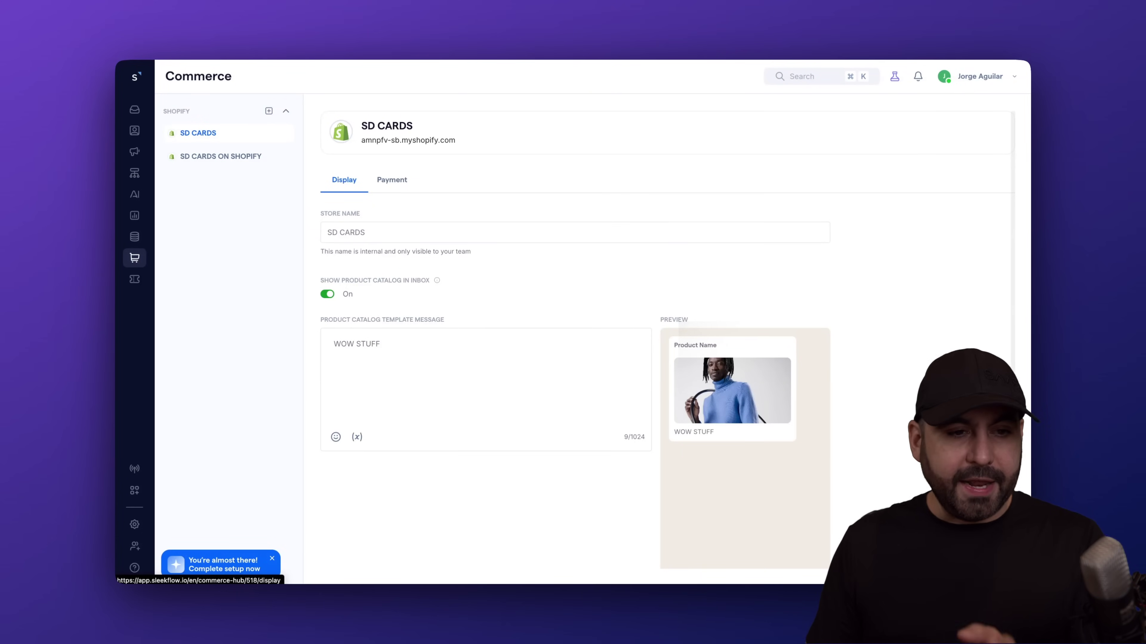
click(135, 110)
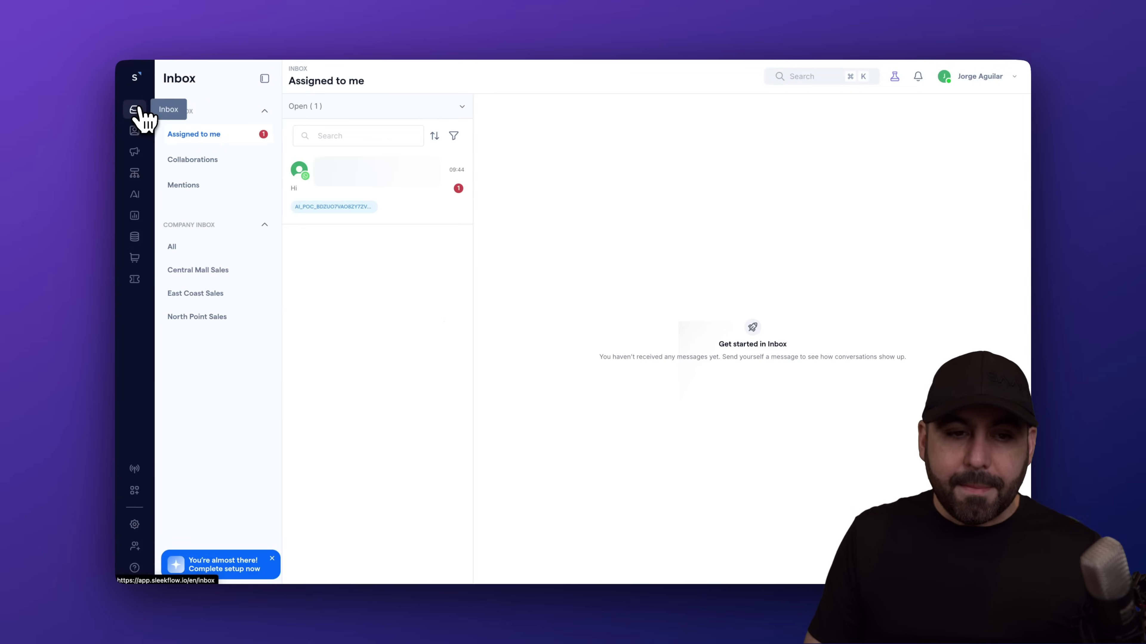
Filter to Assigned to me and open the customer's conversation thread.
click(212, 137)
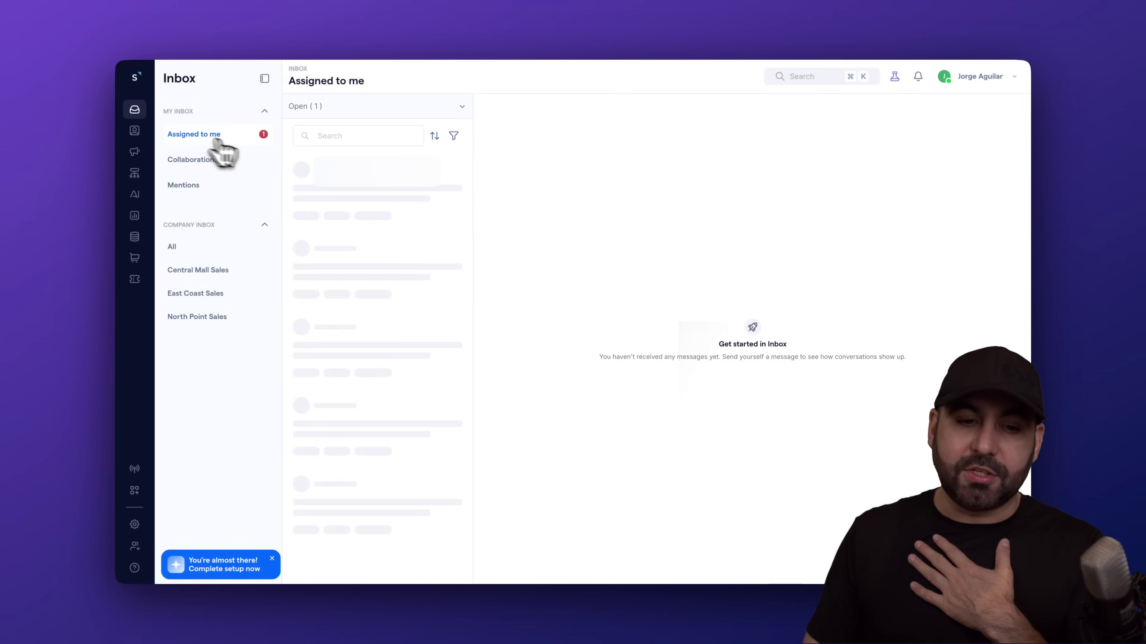
click(358, 184)
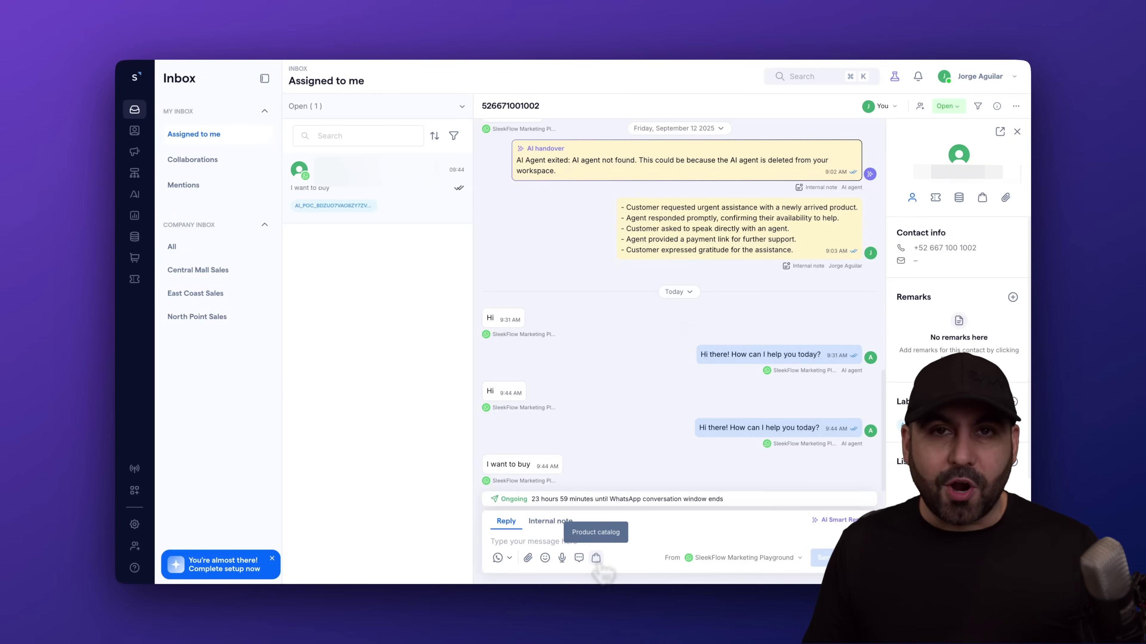
Share the Lexar 256GB SD card from the SD CARDS ON SHOPIFY catalog into the reply.
click(596, 559)
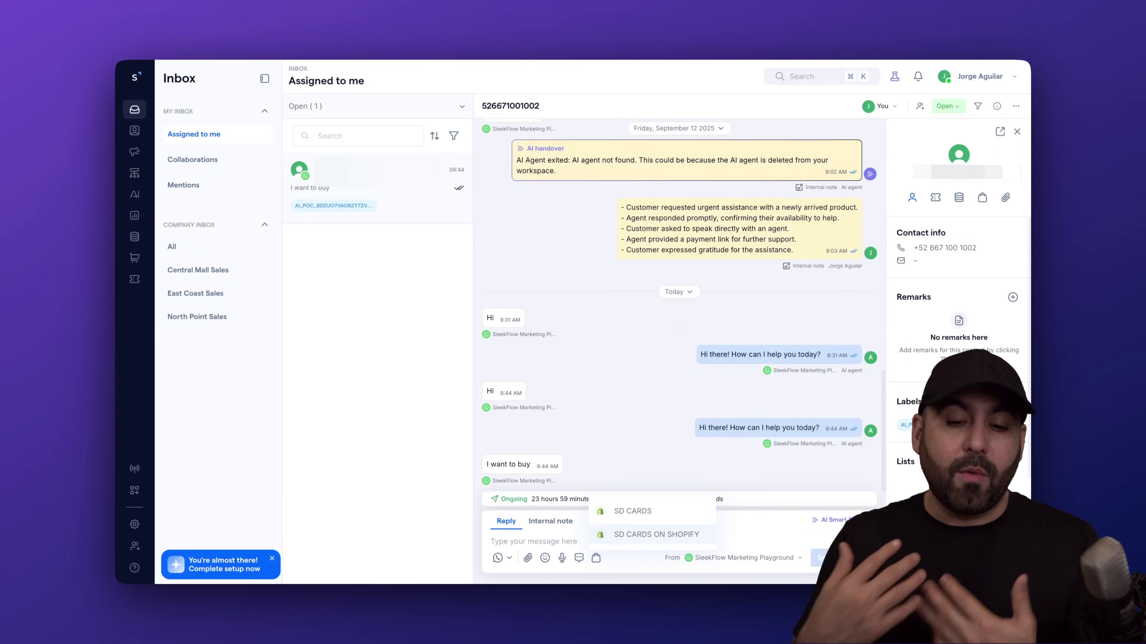
click(632, 540)
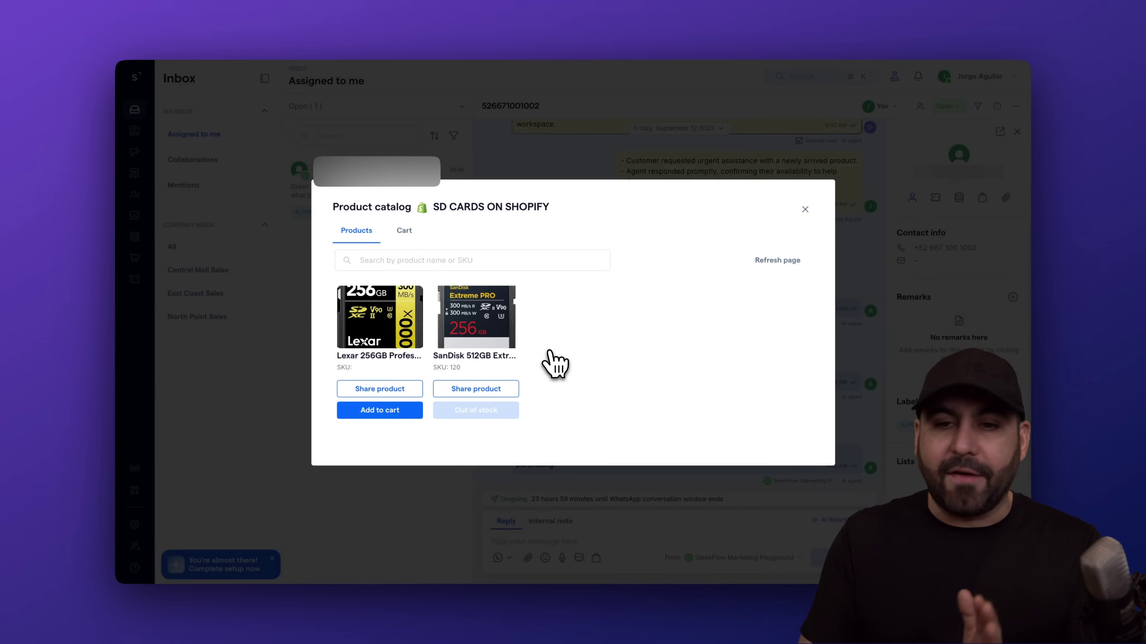
click(852, 29)
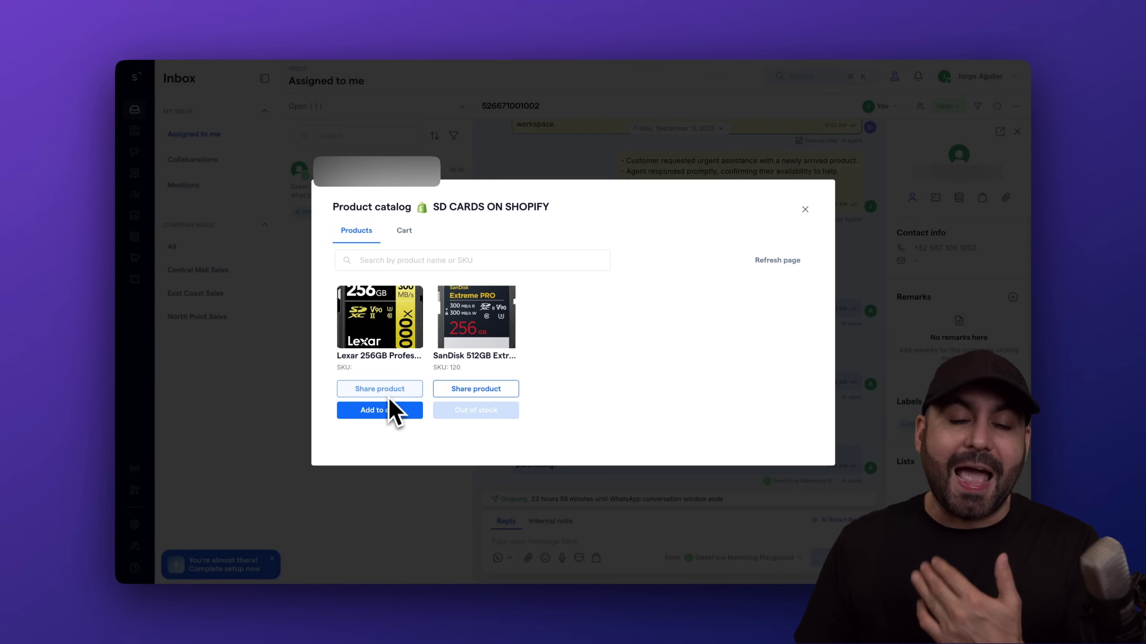
click(391, 406)
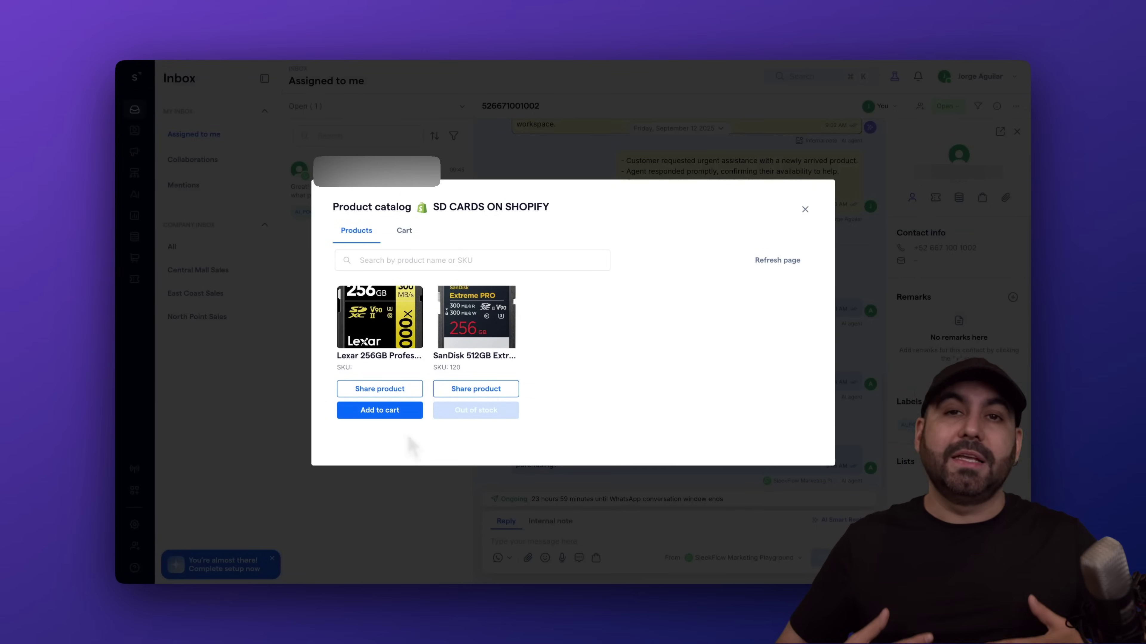
click(397, 410)
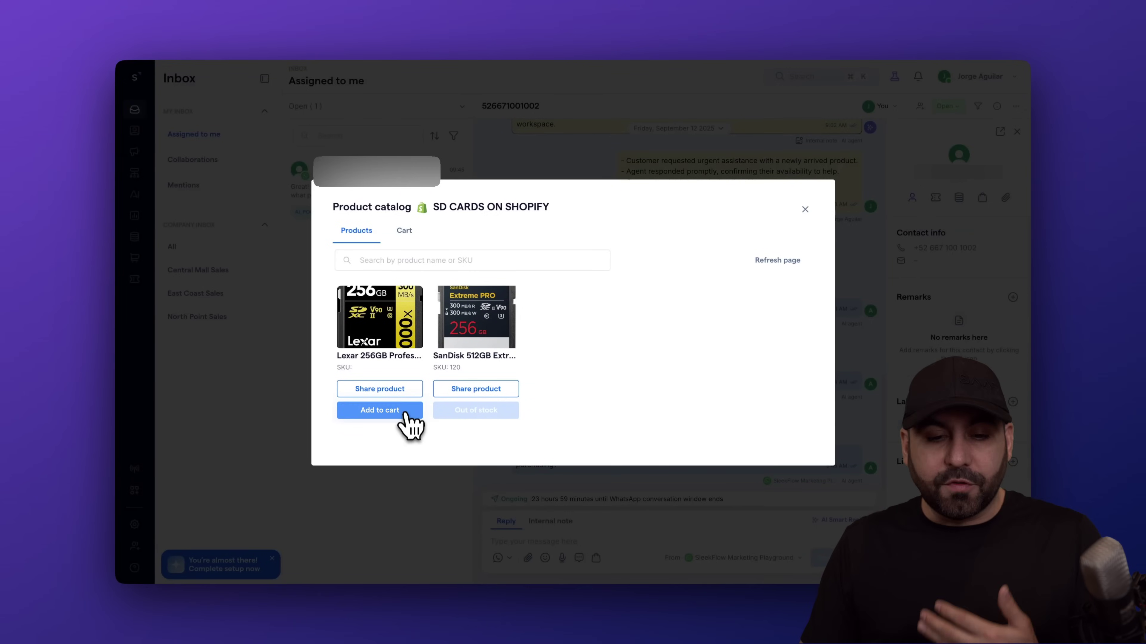
click(403, 389)
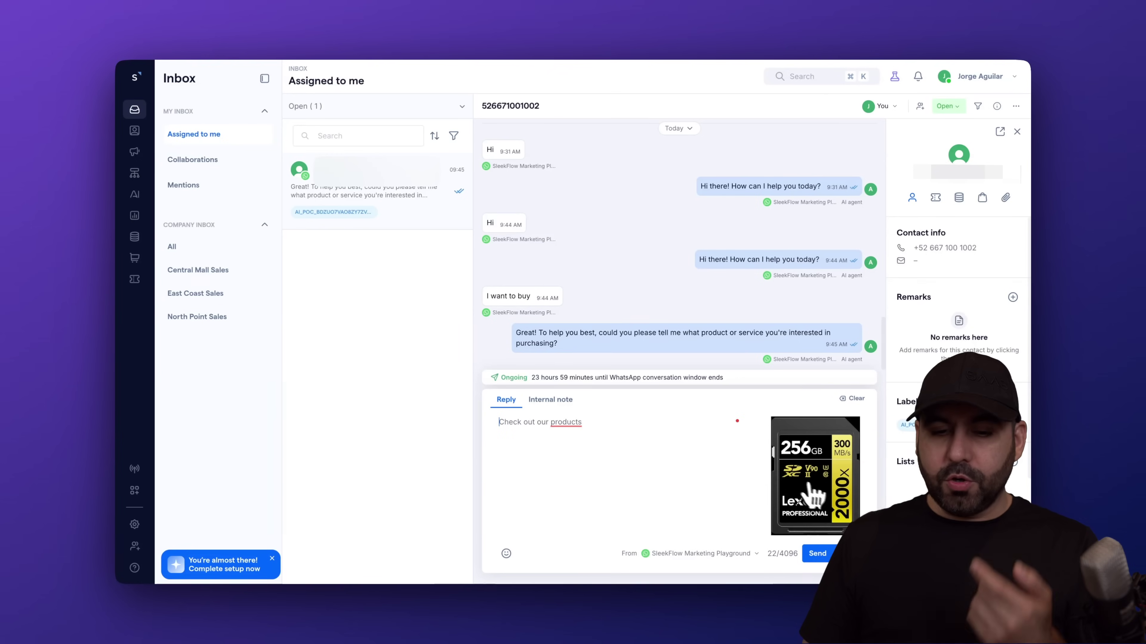
Send the drafted Lexar 256GB card with 'Check out our products' to the customer.
click(822, 559)
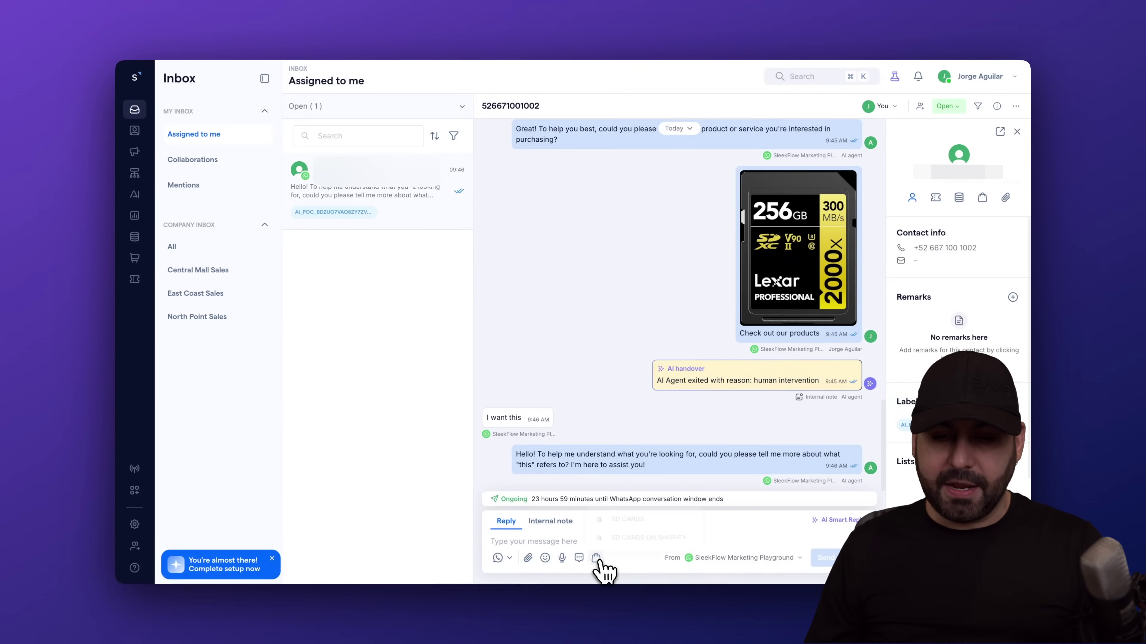
Cart two Lexar 256GB cards (HK$240.00) from SD CARDS ON SHOPIFY and share the cart in the chat.
click(656, 537)
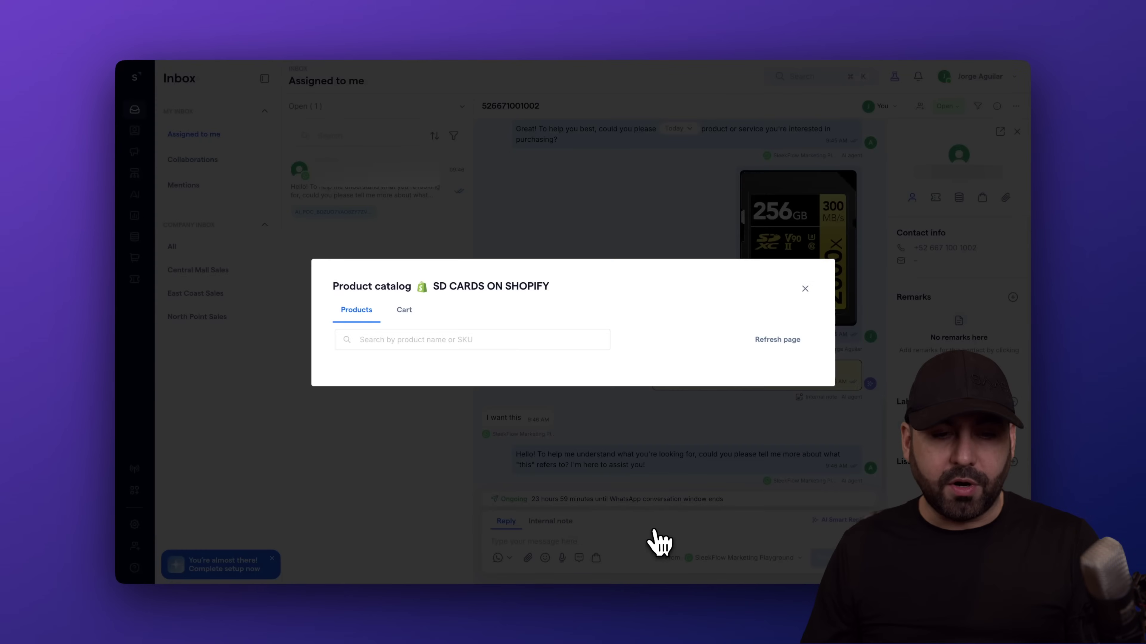
click(400, 413)
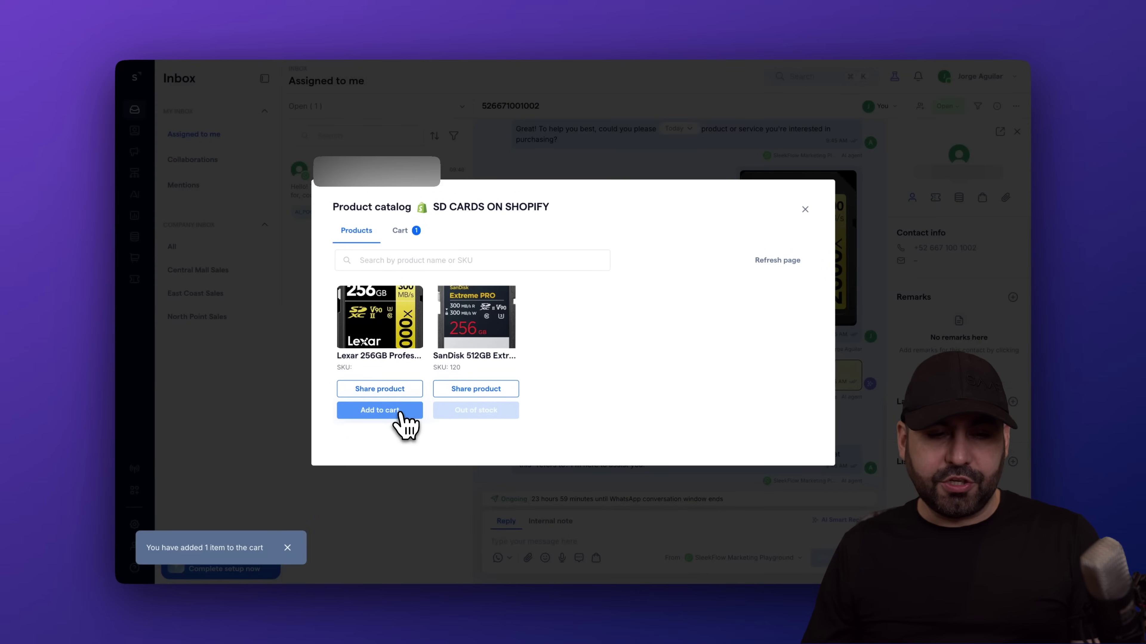
click(413, 235)
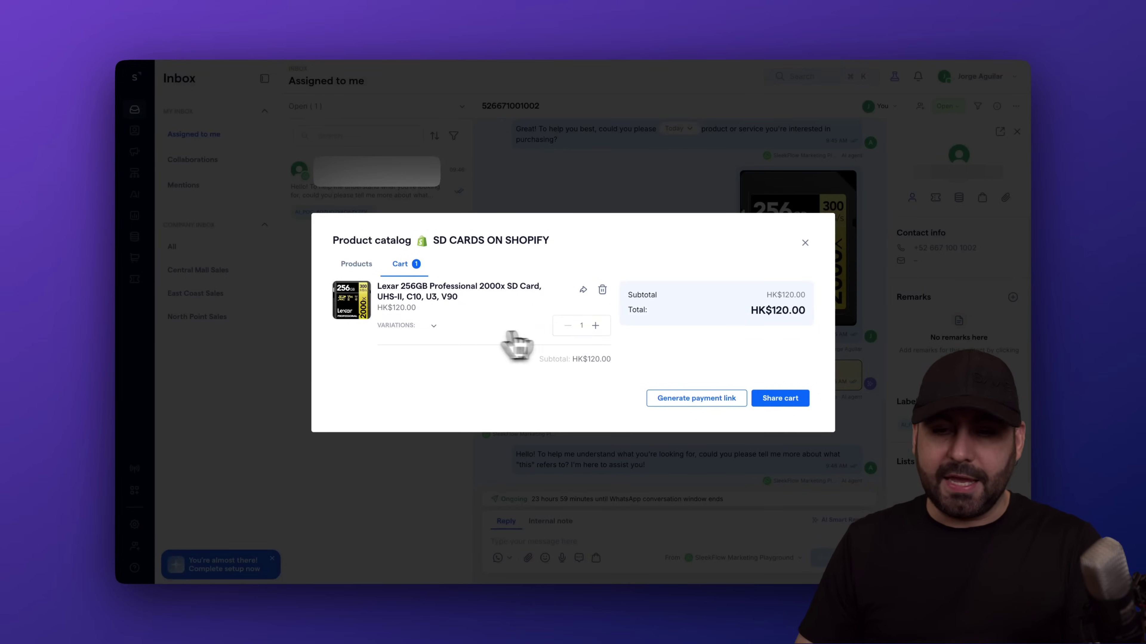
click(596, 325)
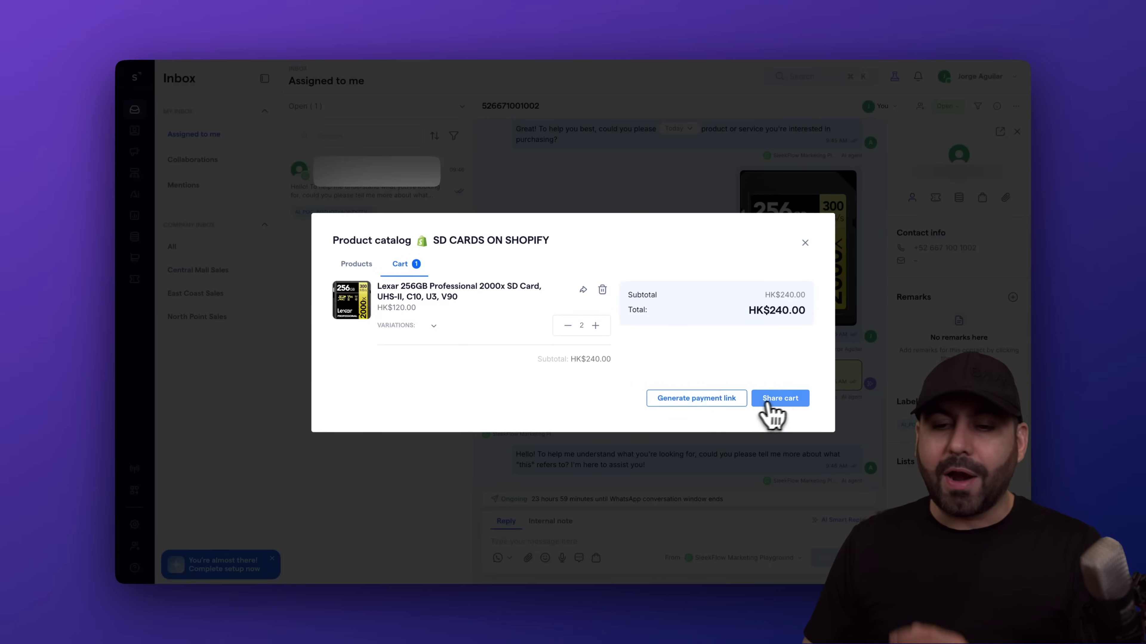
click(788, 404)
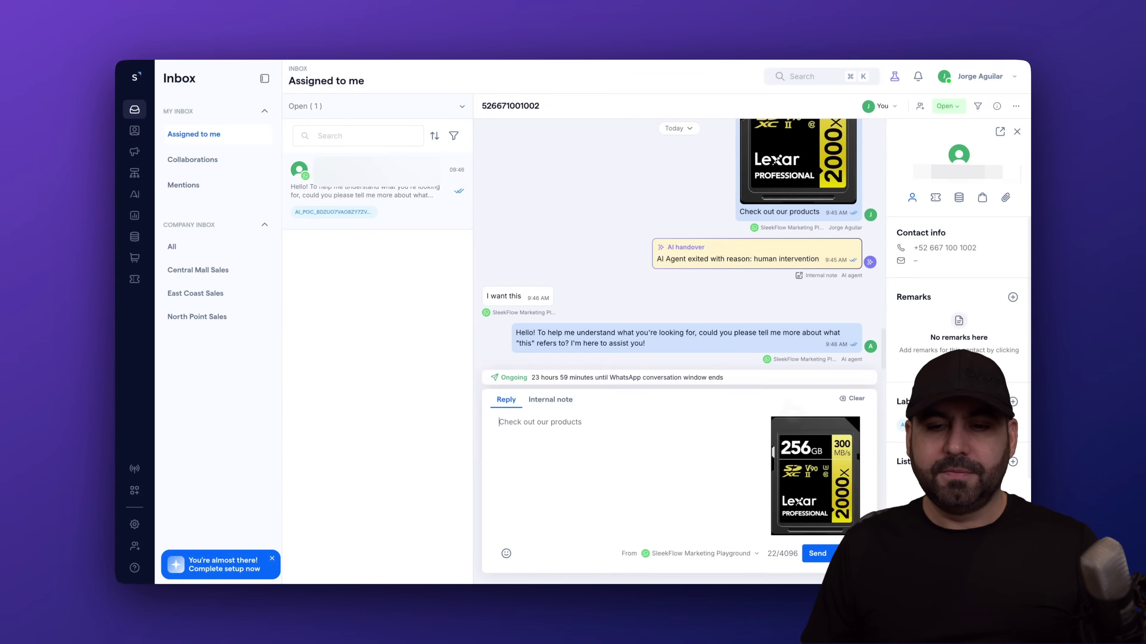
click(817, 554)
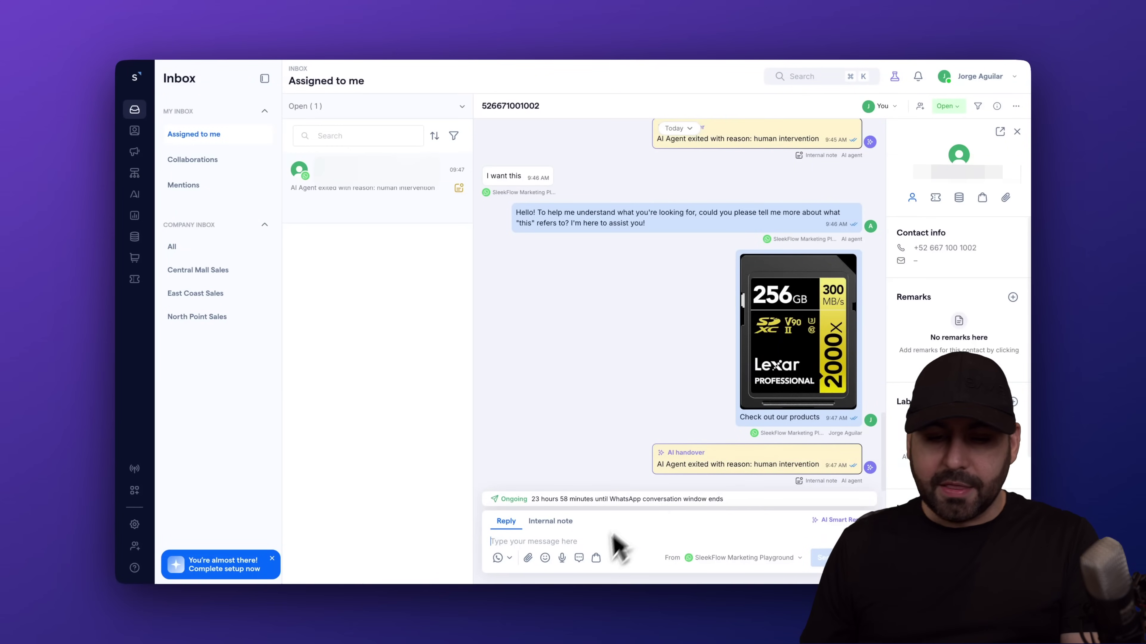
Generate a payment link for the HK$240.00 Lexar cart and send it as a 'Payment Here' message.
click(596, 558)
click(634, 536)
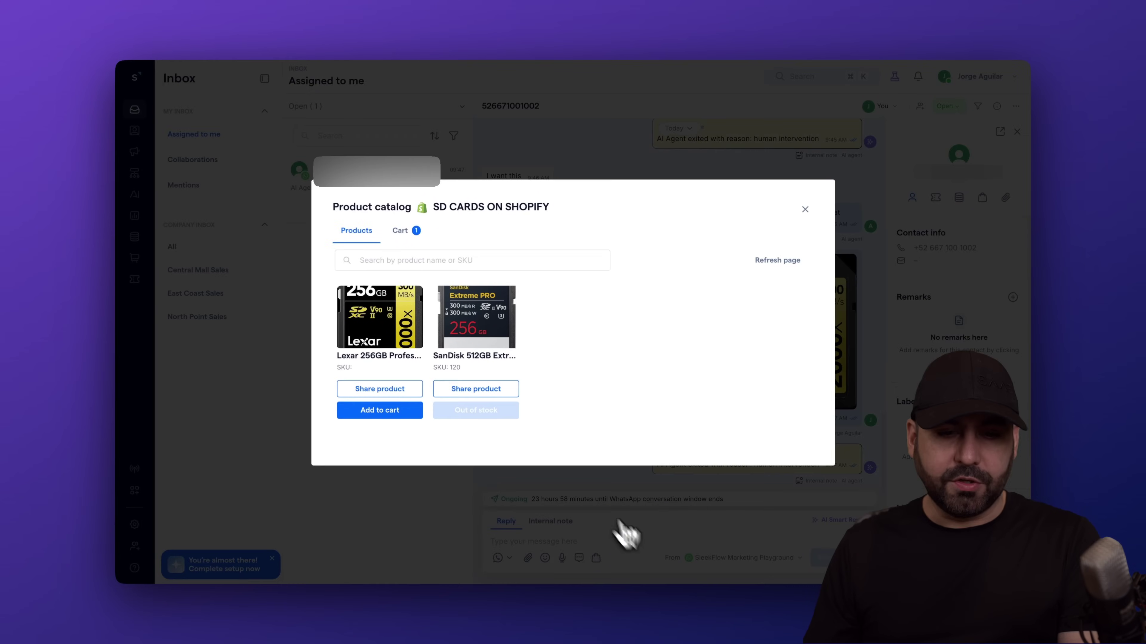
click(402, 231)
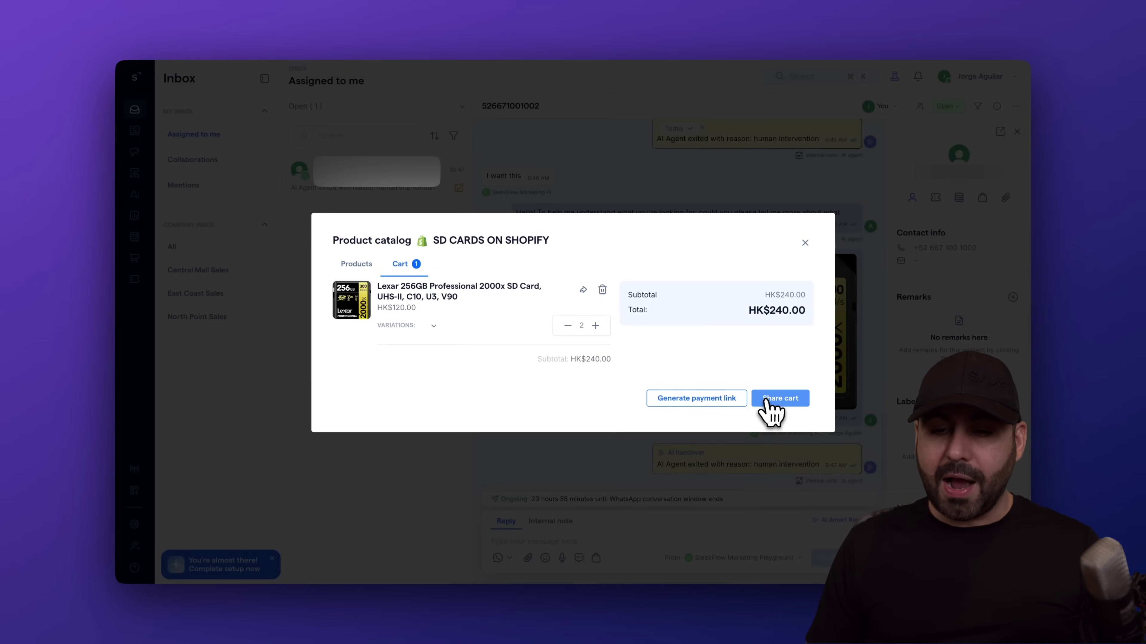
click(727, 404)
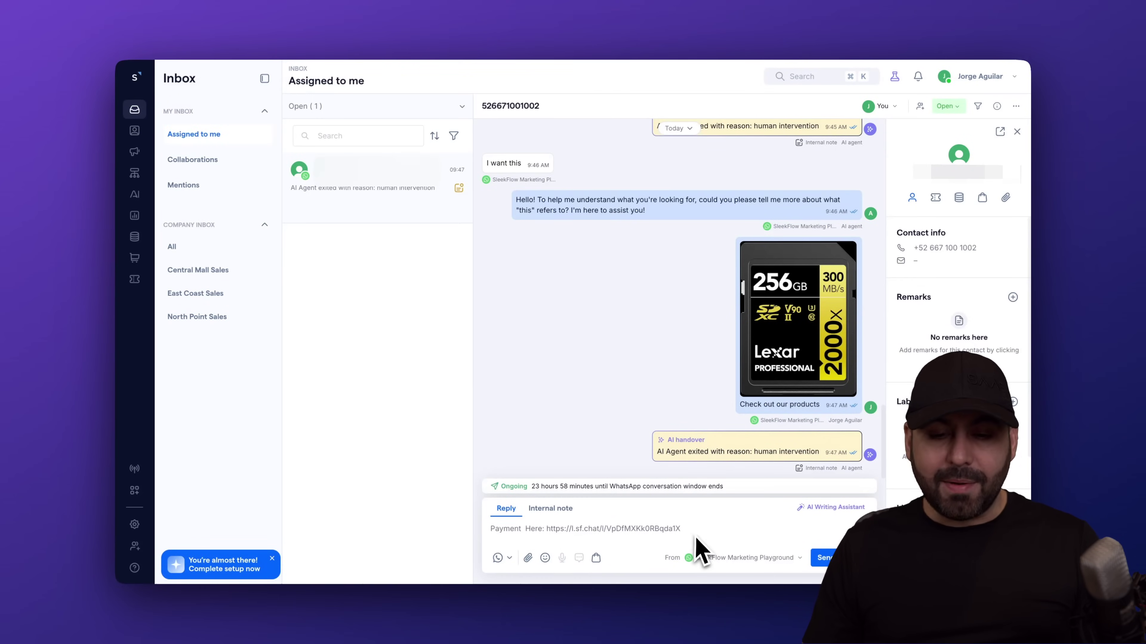
click(817, 560)
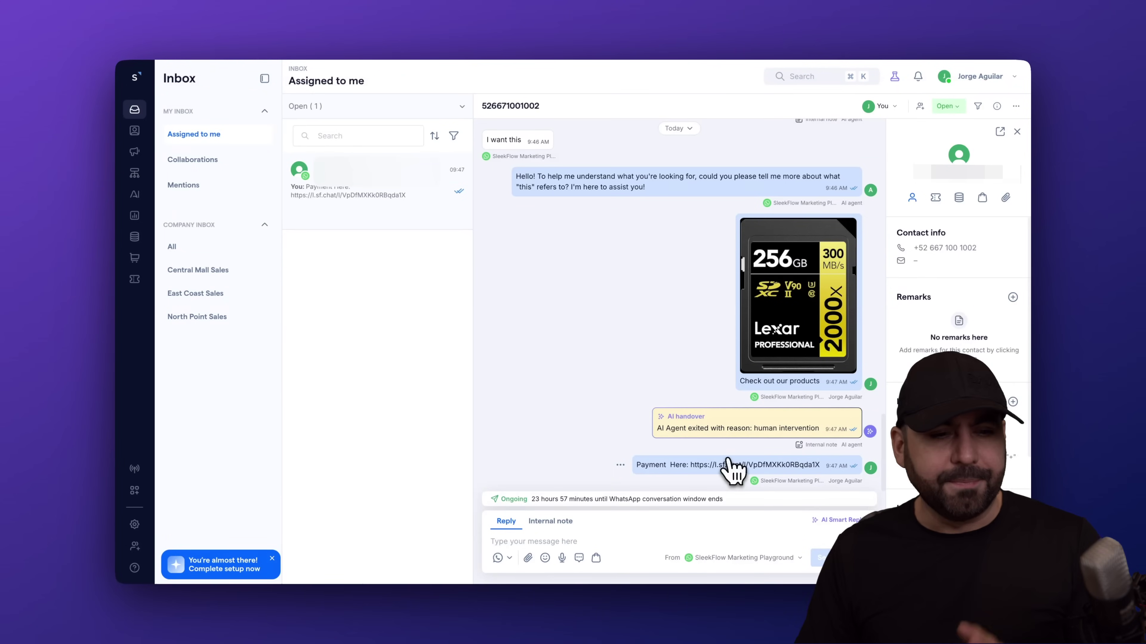
click(136, 259)
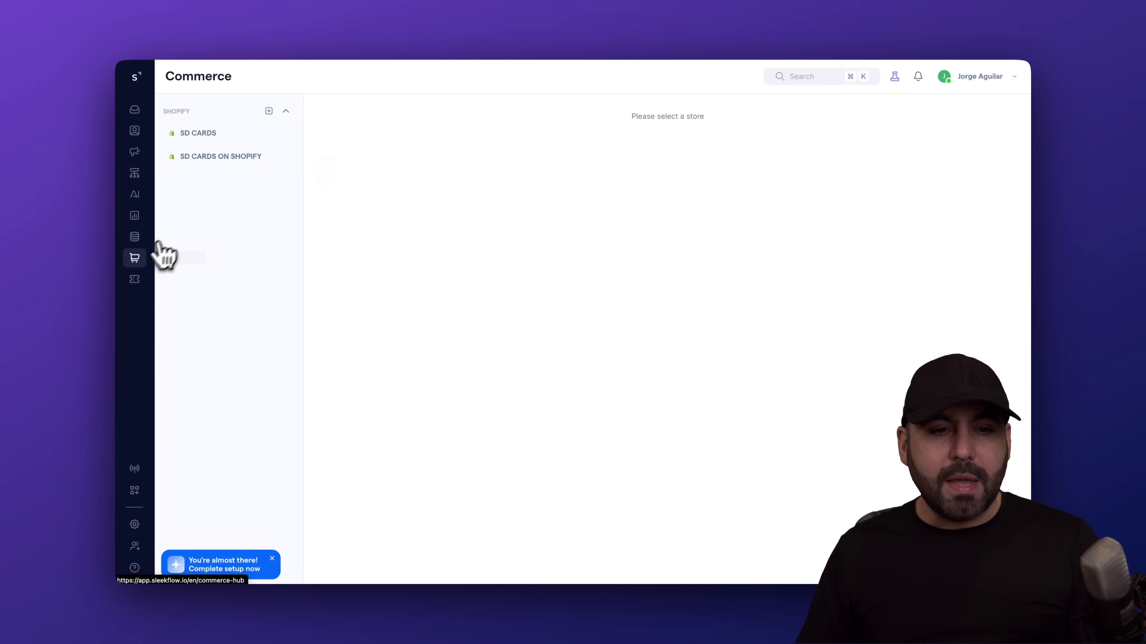
Add another Shopify store from the Commerce sidebar and continue to Shopify's app listing.
click(269, 111)
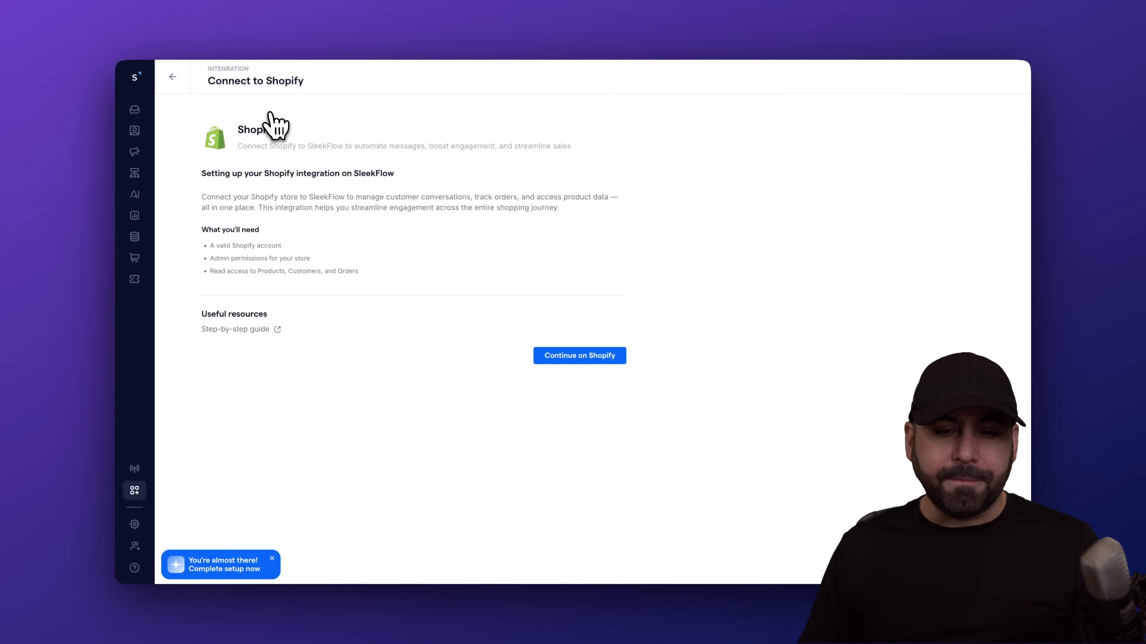
click(593, 365)
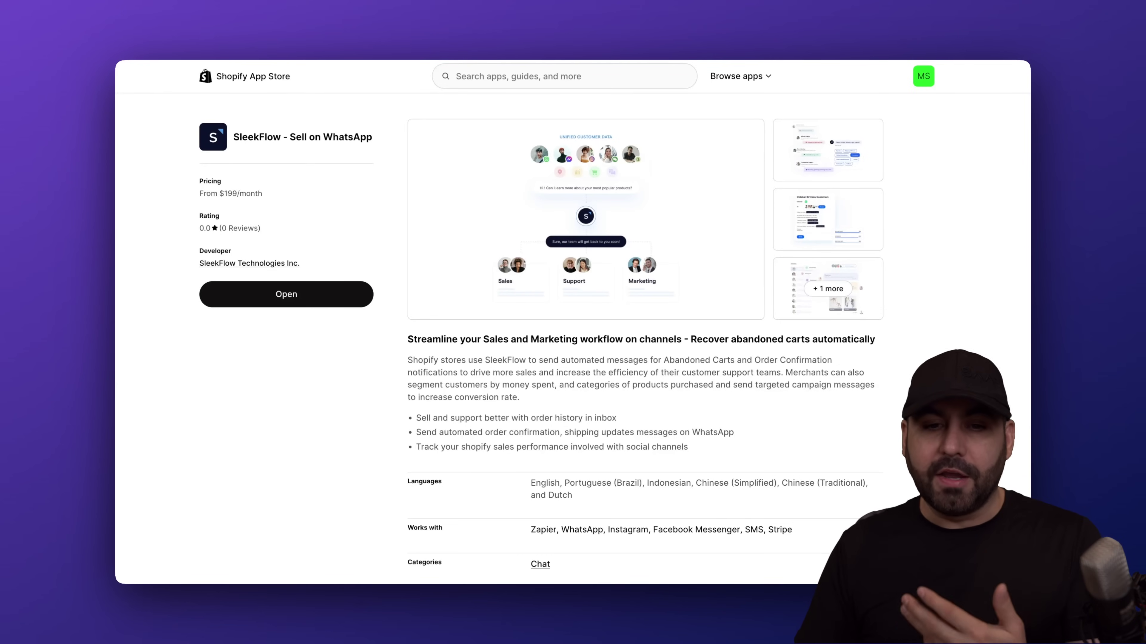
Launch the SleekFlow - Sell on WhatsApp app to reach the Shopify Access page.
click(312, 299)
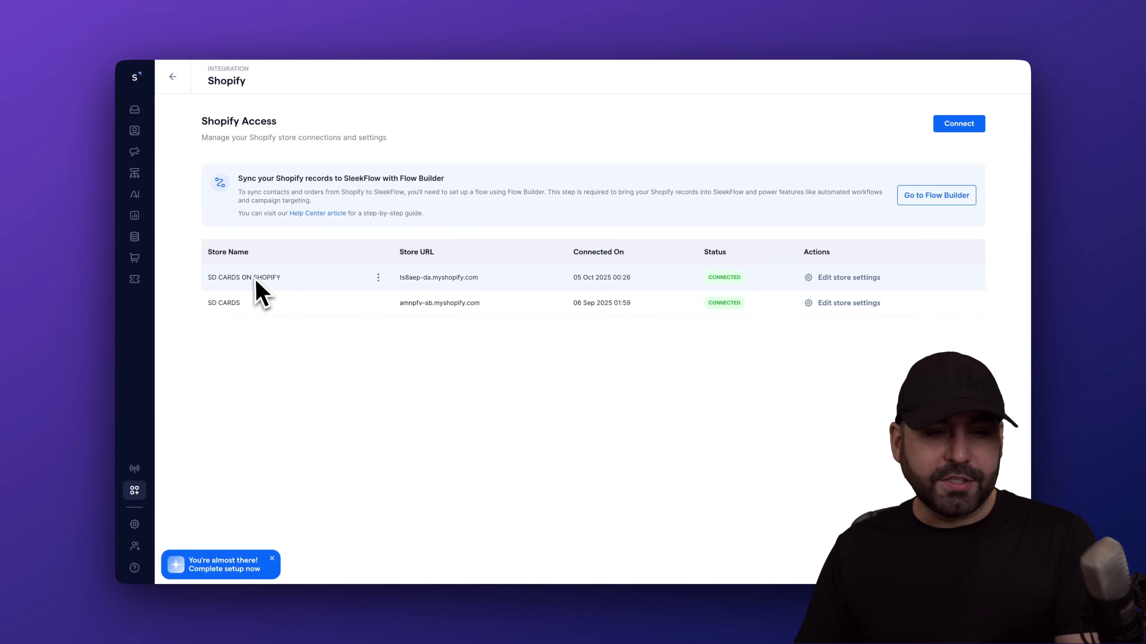
Open Edit store settings from the SD CARDS ON SHOPIFY row's options.
click(378, 277)
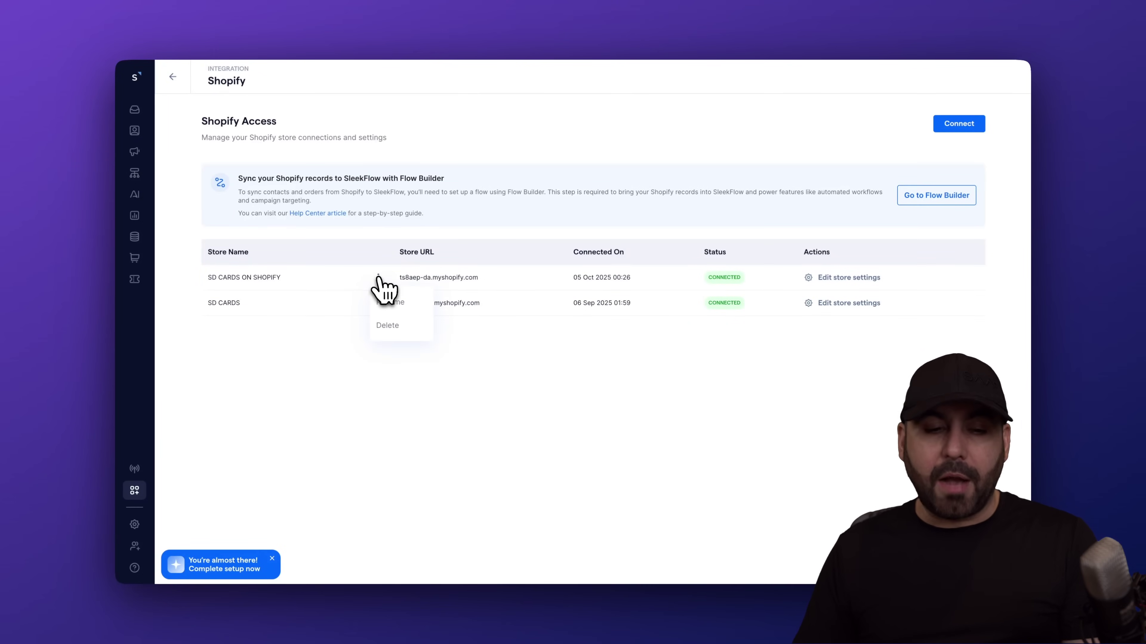
click(857, 278)
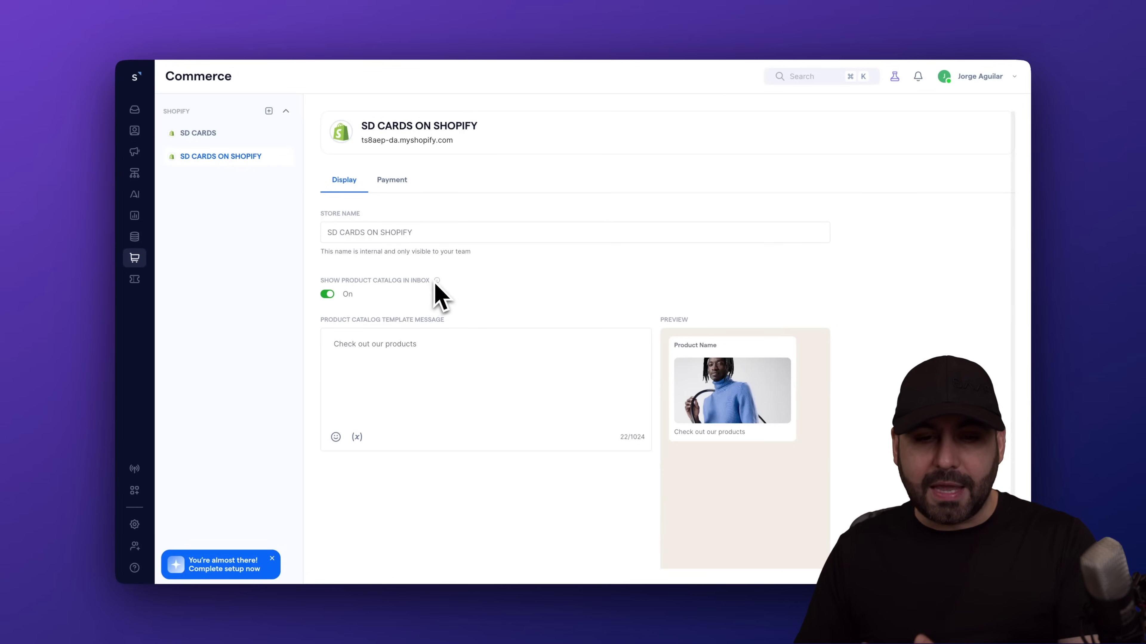
mouse_move(440, 288)
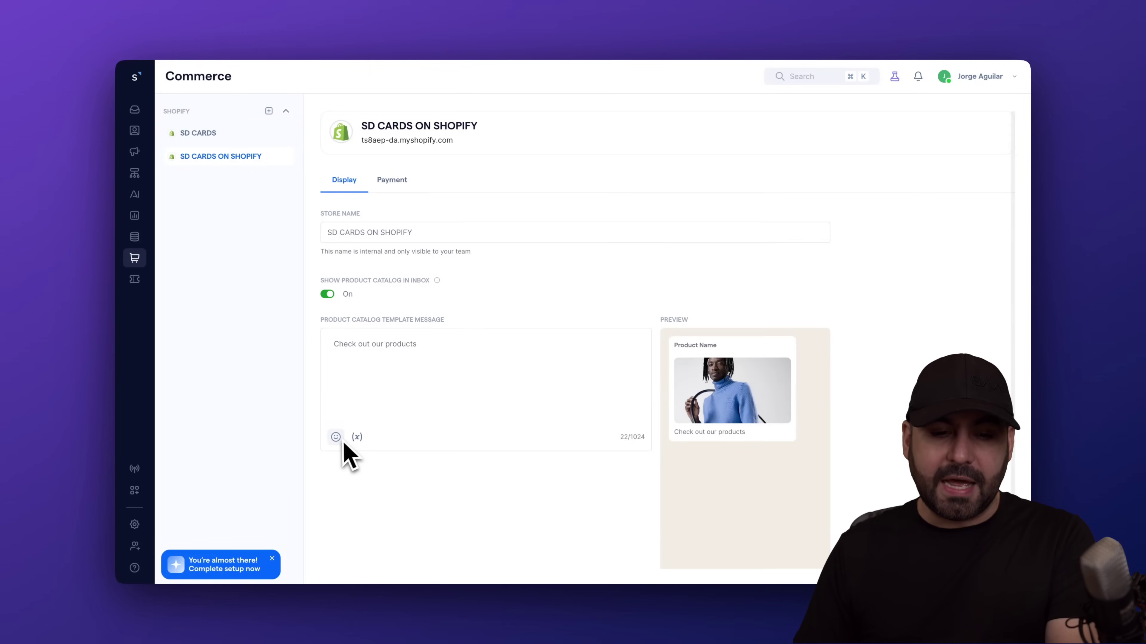
click(356, 437)
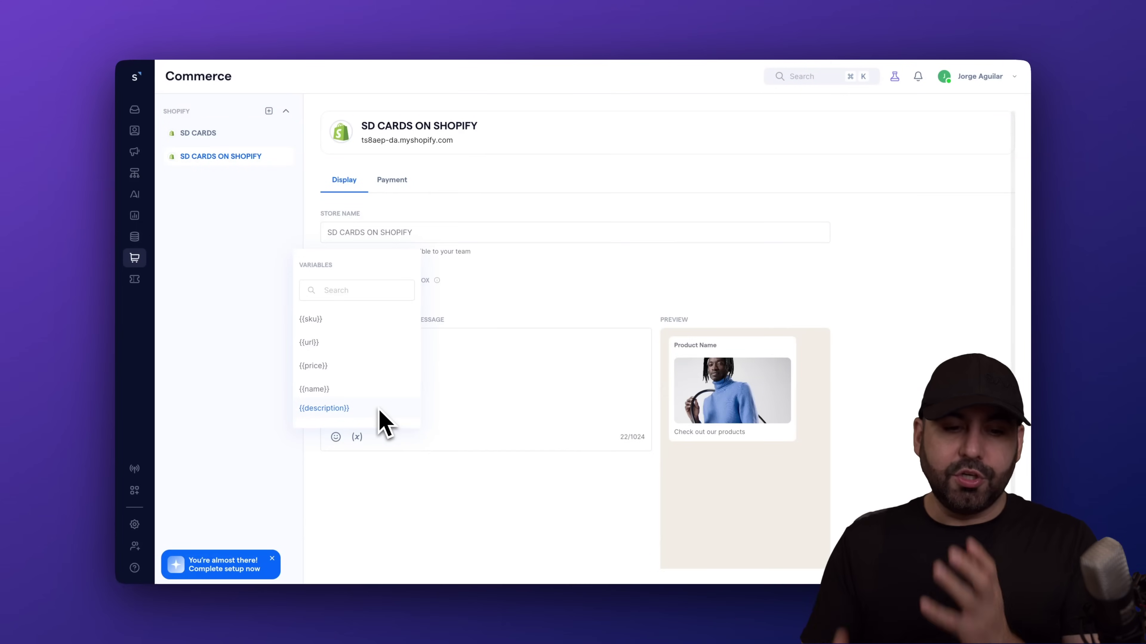
click(487, 447)
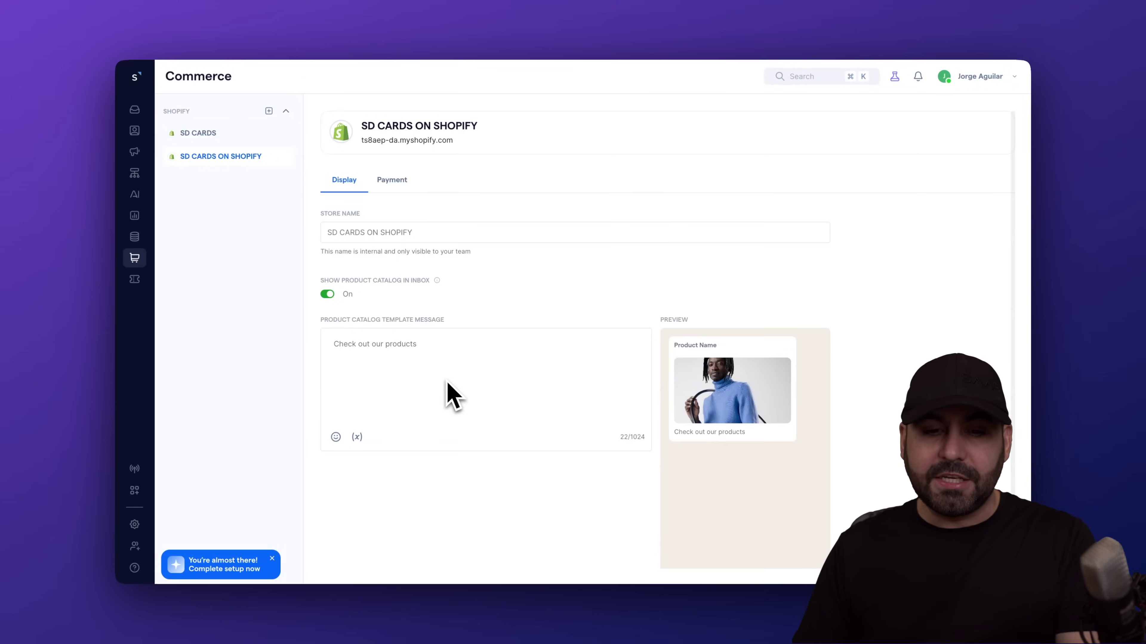
click(391, 181)
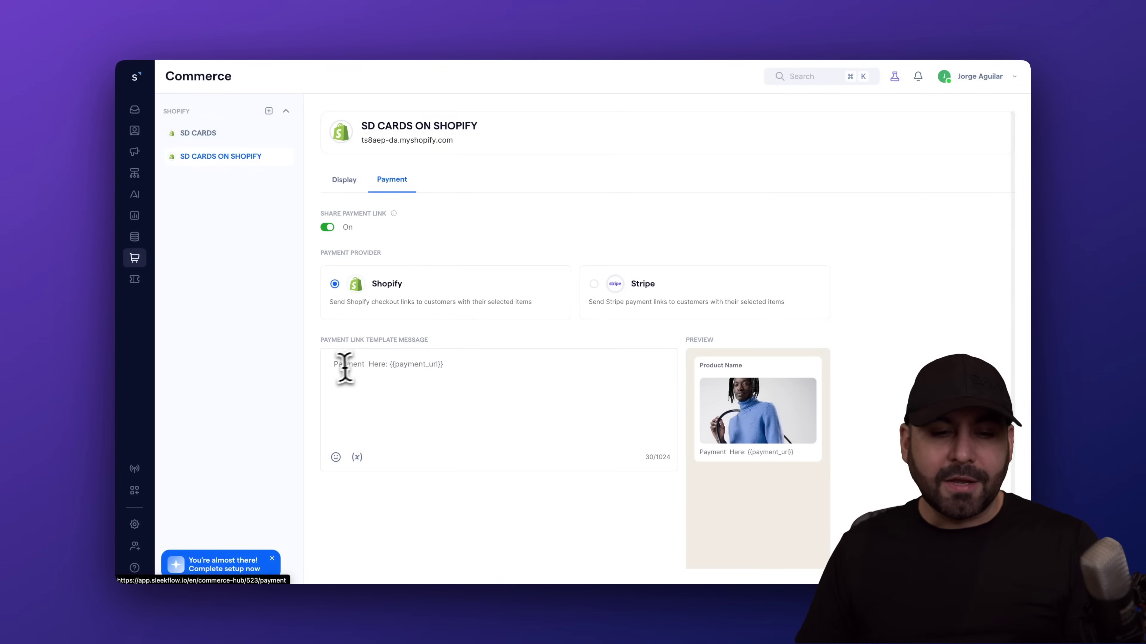
Review the payment template text and its payment_url variable, then go to Shopify's product list.
key(super+a)
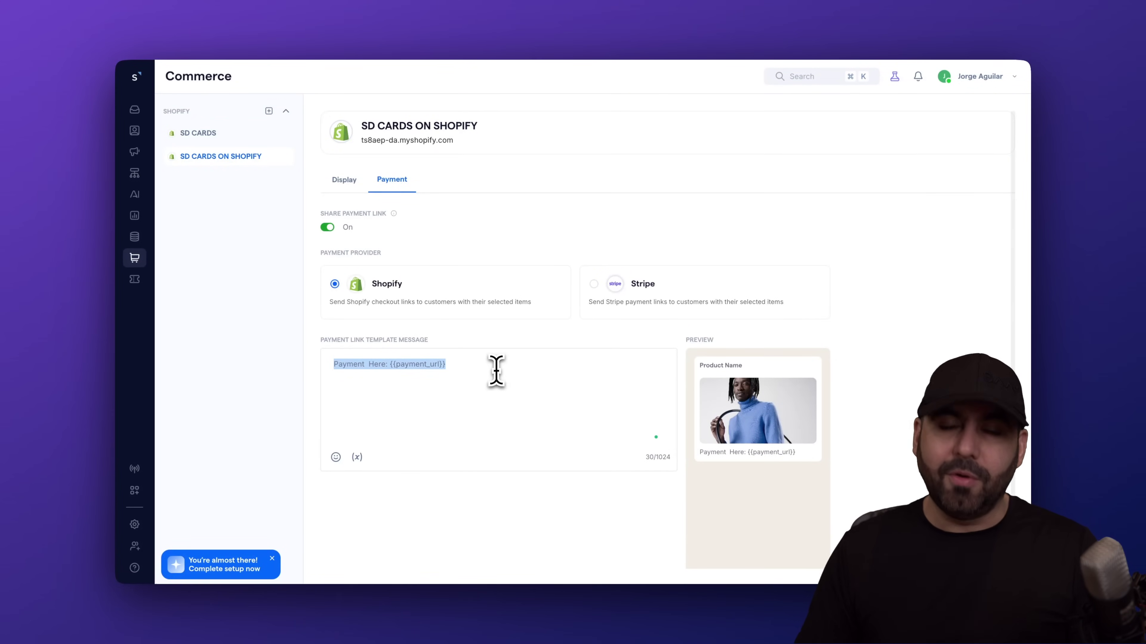
click(496, 370)
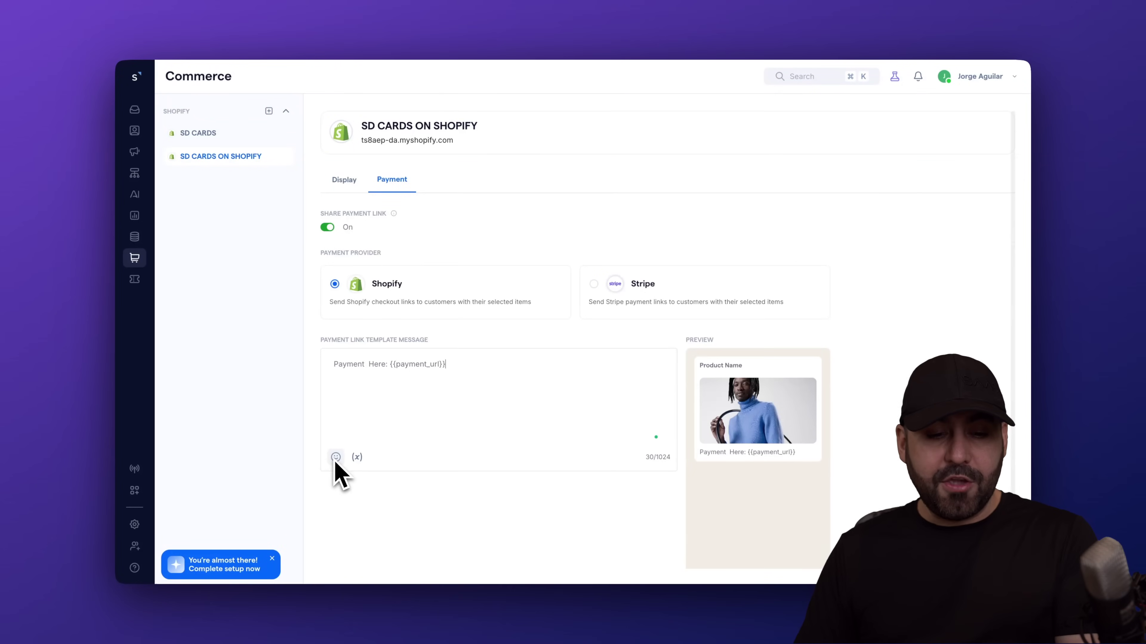
click(356, 457)
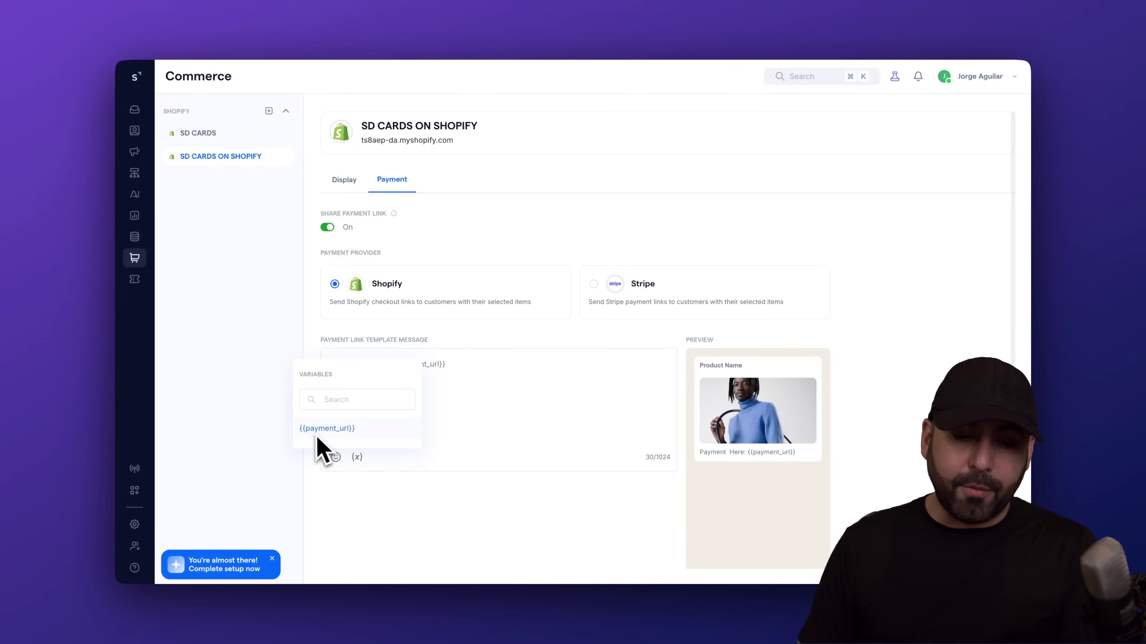
click(468, 363)
drag(468, 363, 325, 366)
double_click(401, 365)
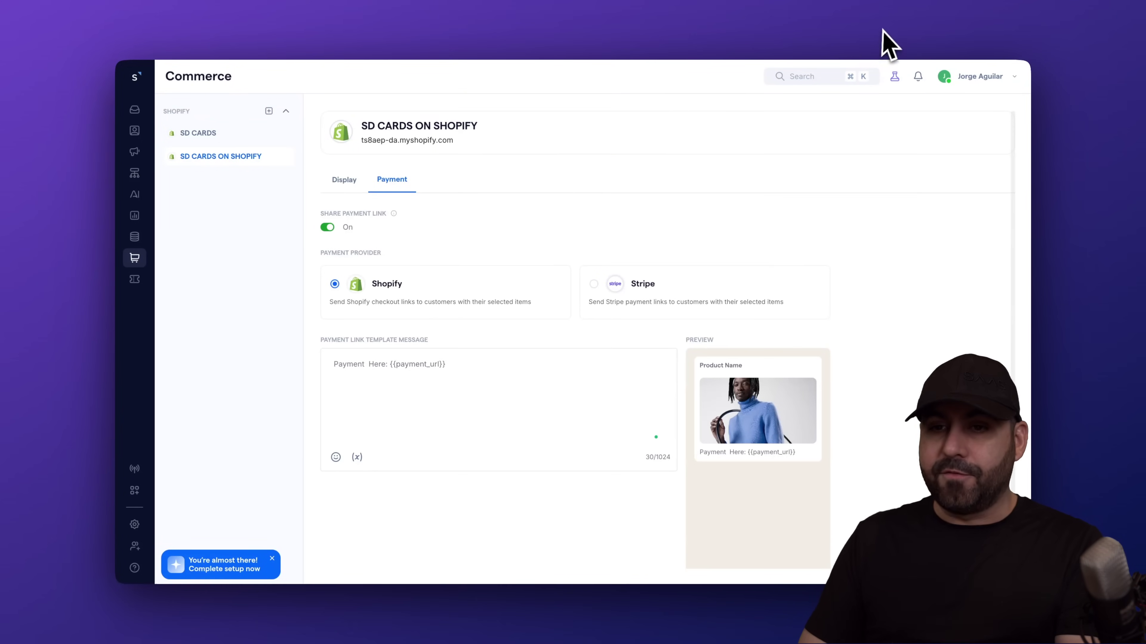
click(887, 44)
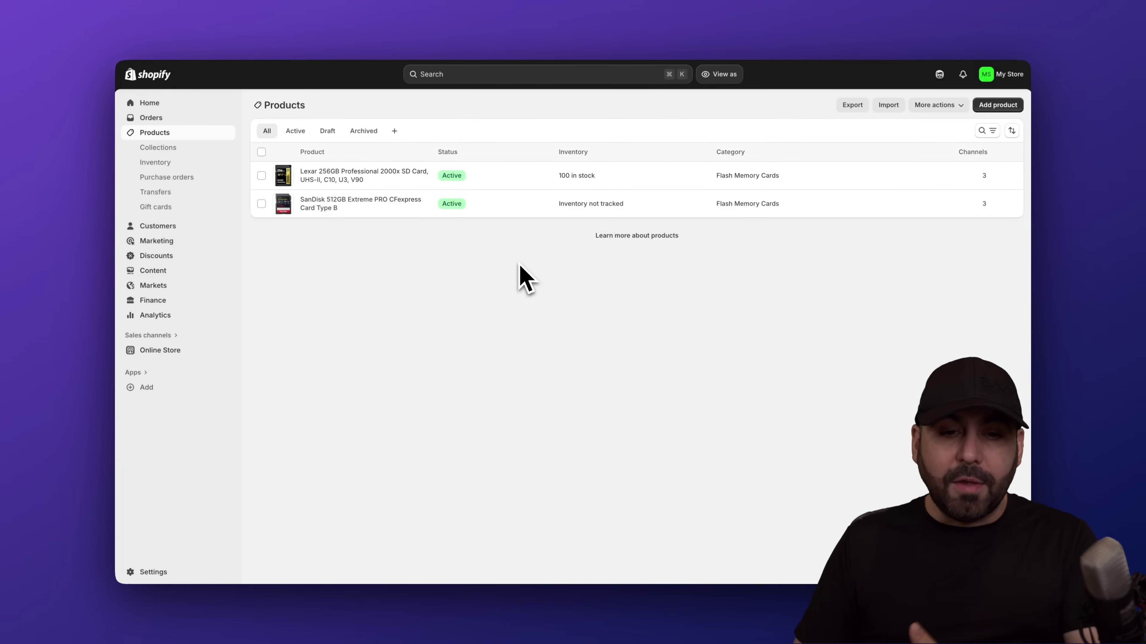